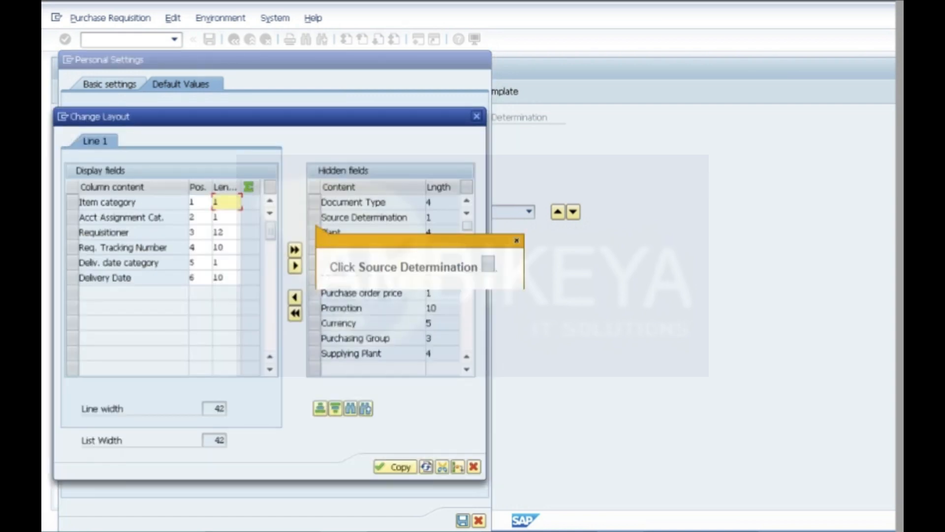
Add Source Determination, Plant and Purchasing Group to the displayed default value fields and apply the layout
{"action": "left_click", "coordinate": [314, 217]}
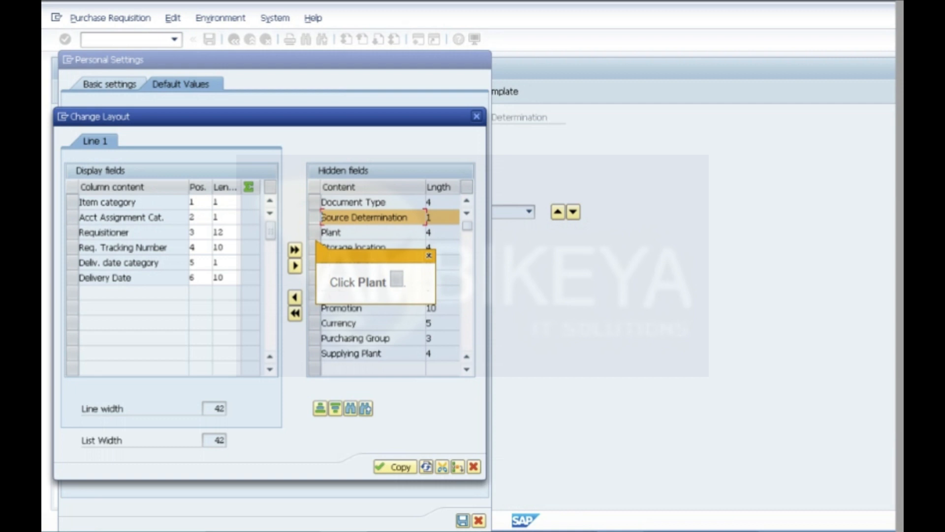
{"action": "left_click", "coordinate": [331, 232]}
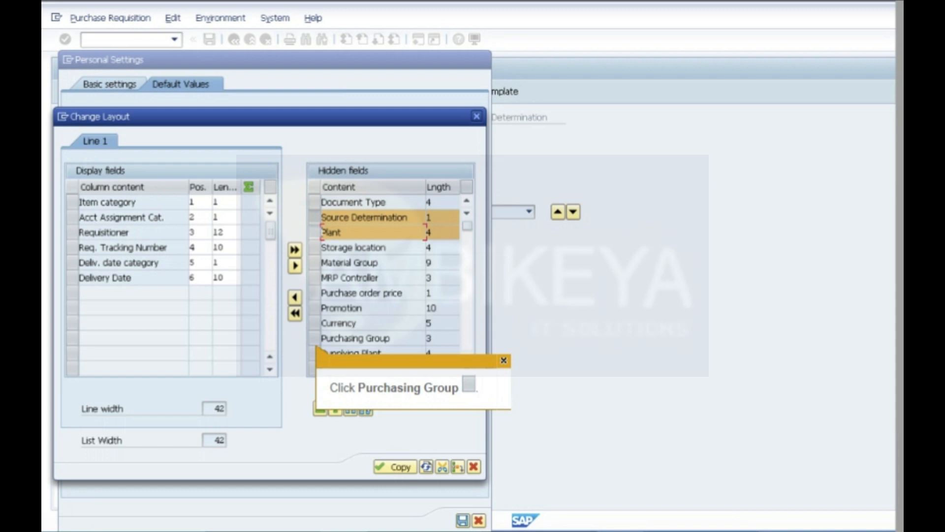
{"action": "left_click", "coordinate": [315, 339]}
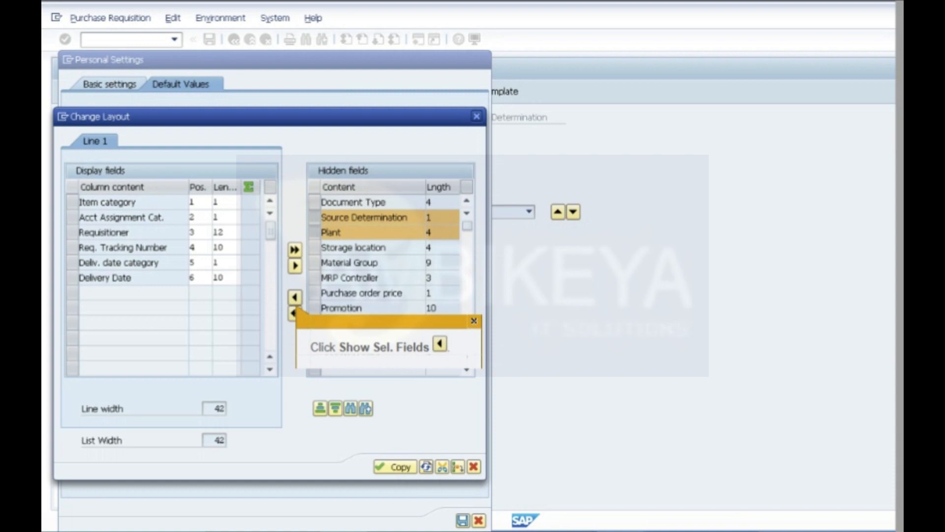
{"action": "left_click", "coordinate": [295, 297]}
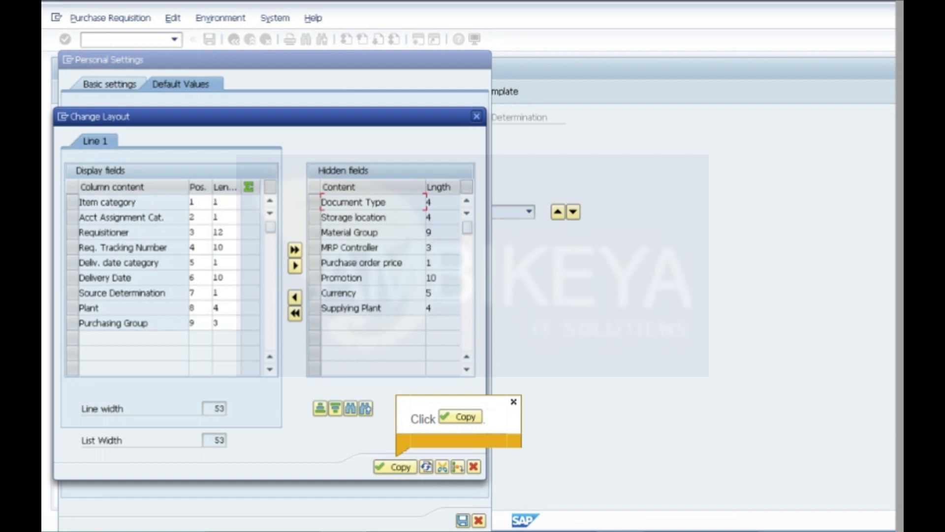
{"action": "left_click", "coordinate": [395, 466]}
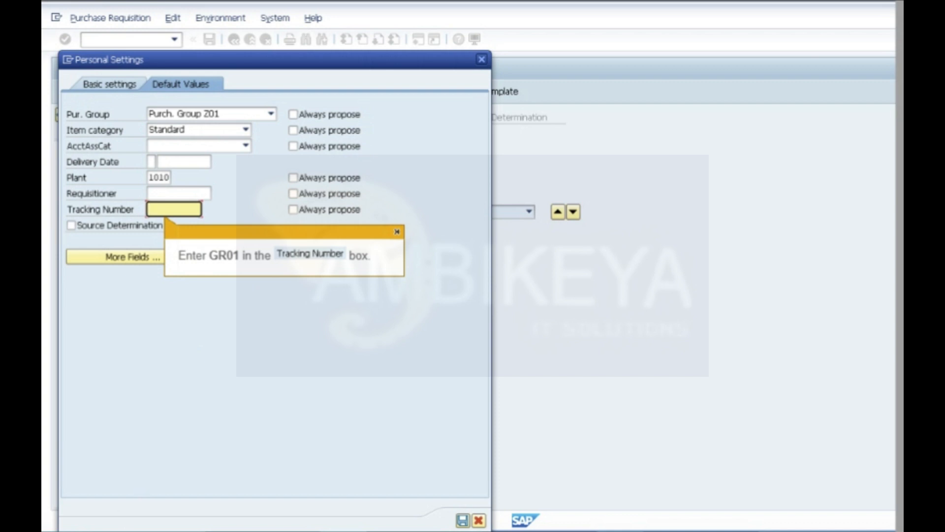
Set the default tracking number to GR01 and save the personal settings
{"action": "type", "text": "GR01"}
{"action": "key", "text": "Tab"}
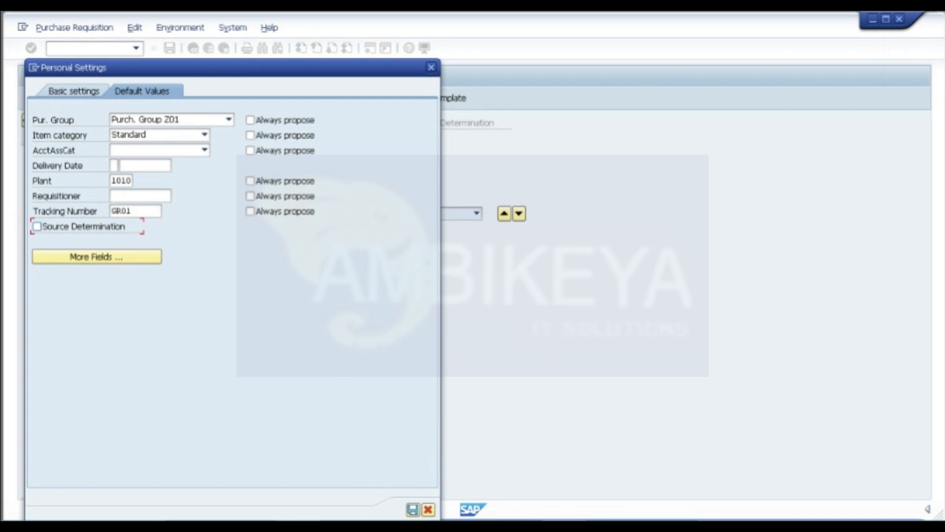
{"action": "left_click", "coordinate": [413, 509]}
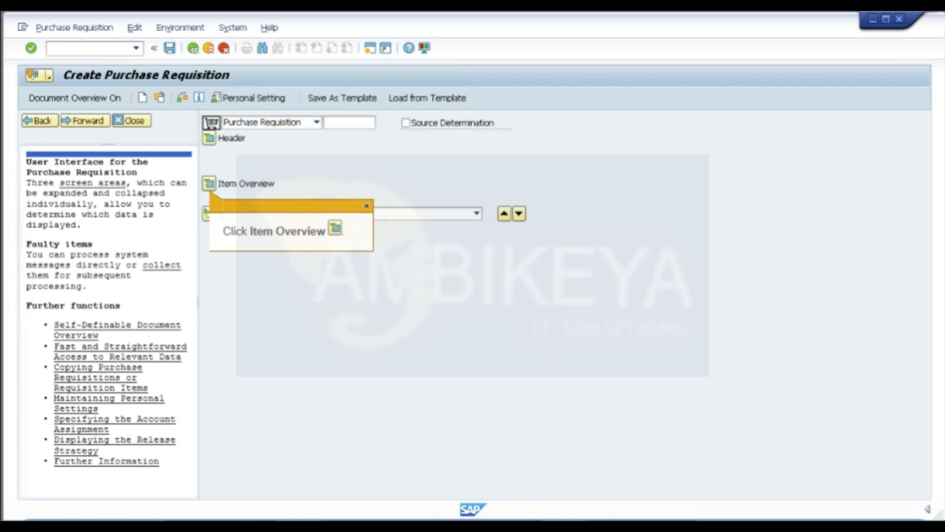
Expand the item overview and add item 10 with material T-FL1A401 and quantity 20
{"action": "left_click", "coordinate": [209, 183]}
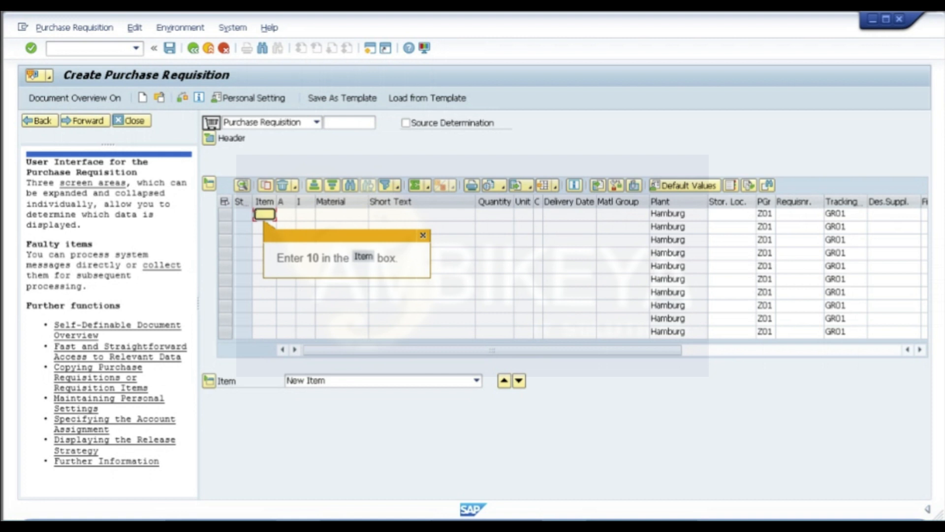
{"action": "type", "text": "10"}
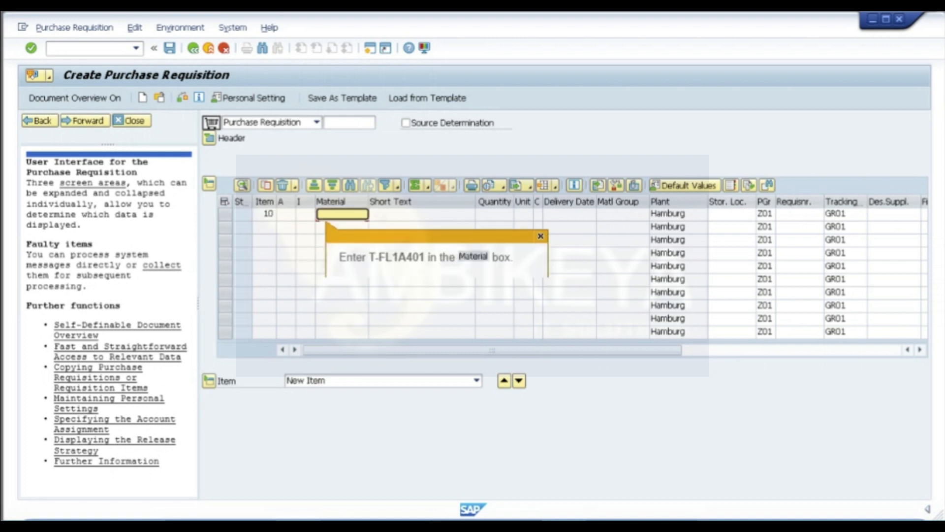
{"action": "type", "text": "T-FL1A401"}
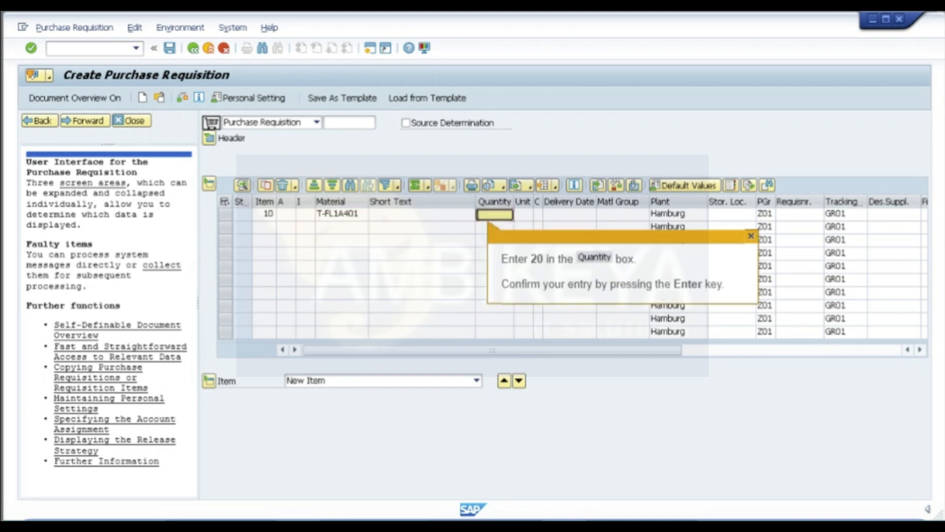
{"action": "type", "text": "20"}
{"action": "key", "text": "Return"}
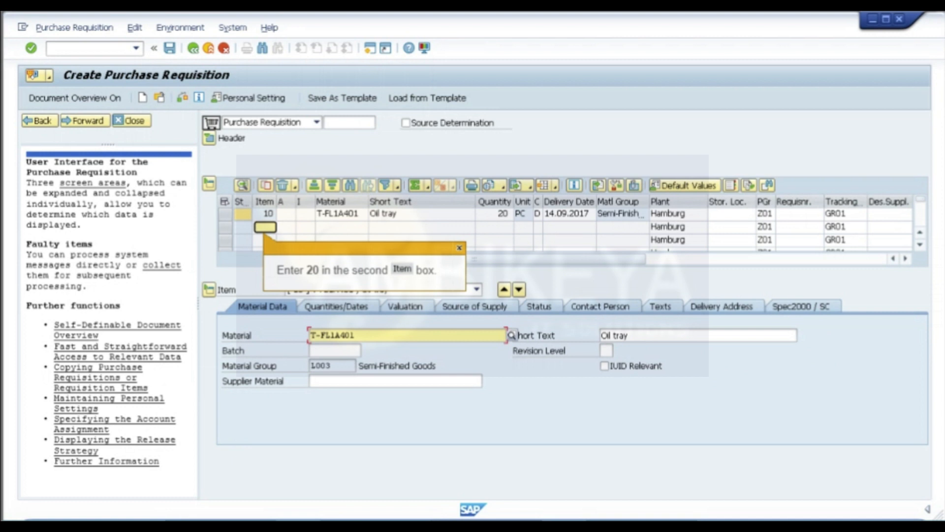
Add item 20 with material T-FL4A301 and item 30 with material T-FL4A401, each with quantity 100
{"action": "type", "text": "20"}
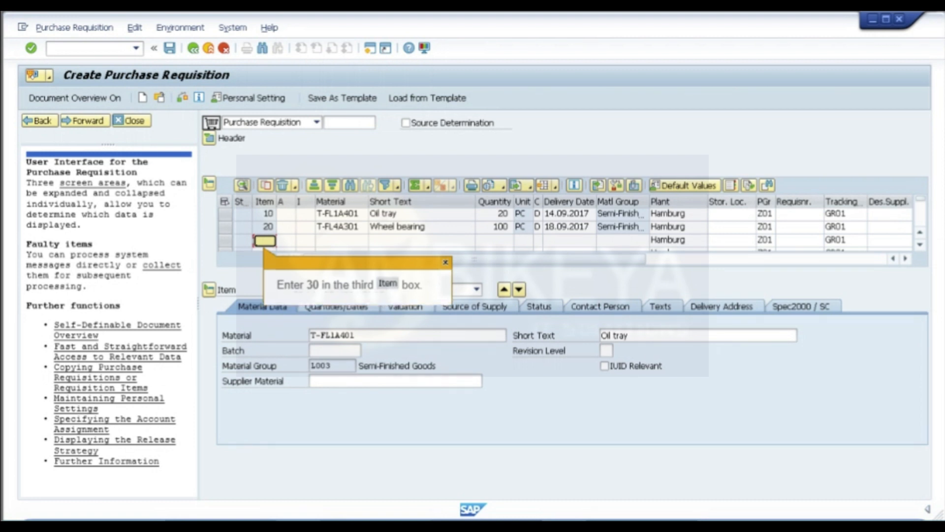
{"action": "type", "text": "30"}
{"action": "key", "text": "Tab"}
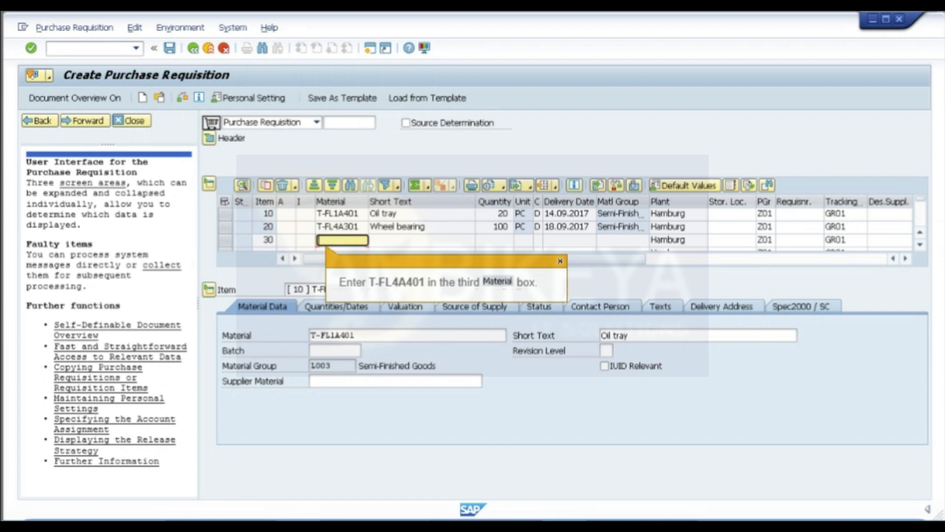
{"action": "type", "text": "T-FL4A401"}
{"action": "key", "text": "Tab"}
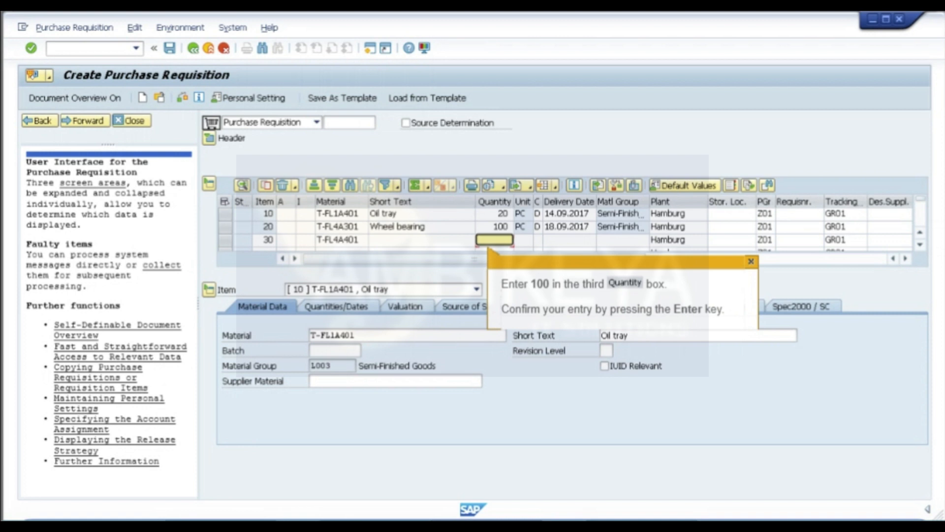
{"action": "type", "text": "100"}
{"action": "key", "text": "Return"}
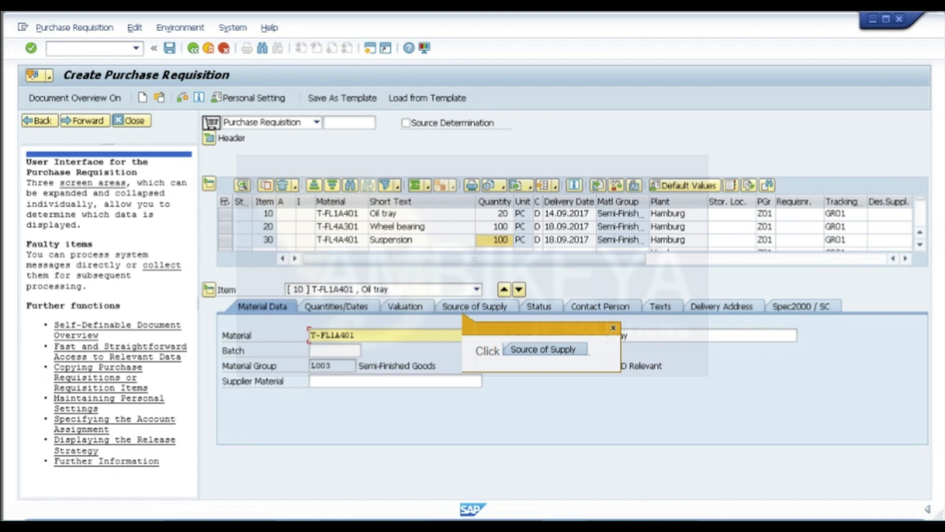
Enter T-S50A01 as the fixed vendor for item 10 and assign its source of supply
{"action": "left_click", "coordinate": [474, 306]}
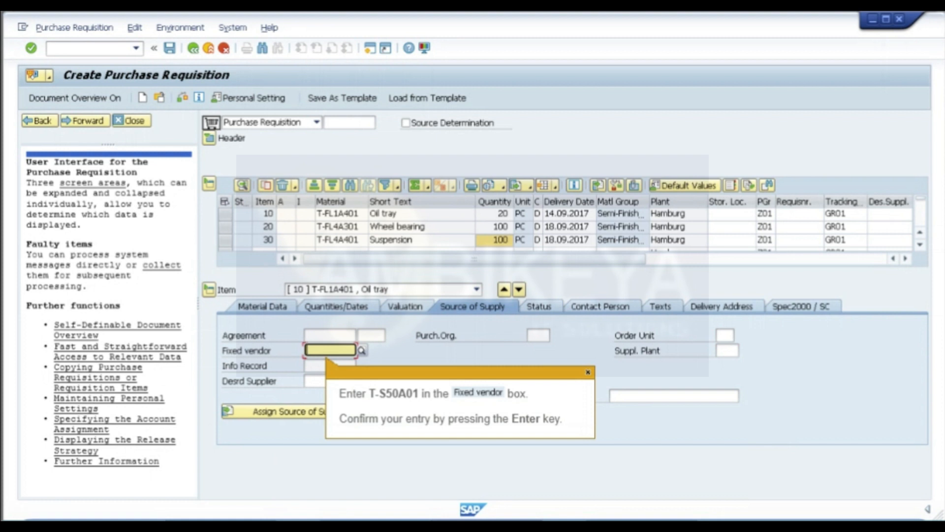
{"action": "type", "text": "T-S50A01"}
{"action": "key", "text": "Return"}
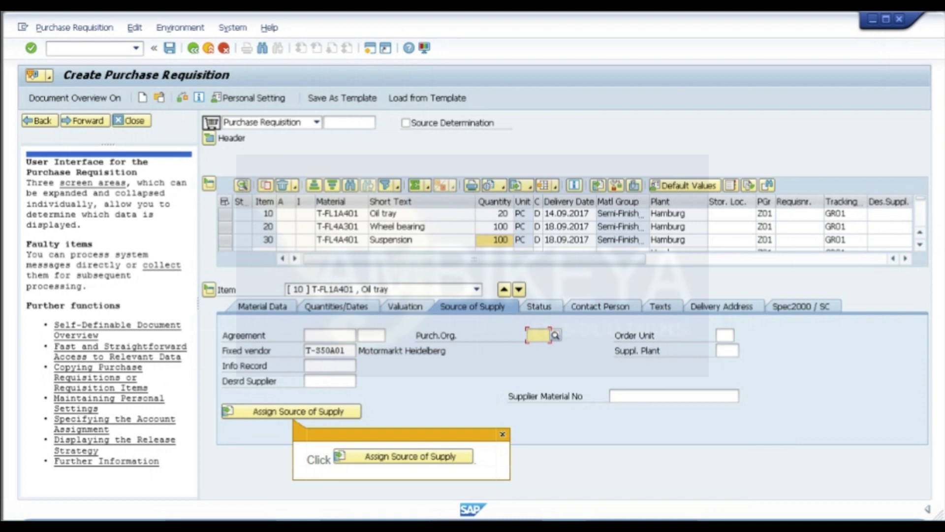
{"action": "left_click", "coordinate": [291, 412]}
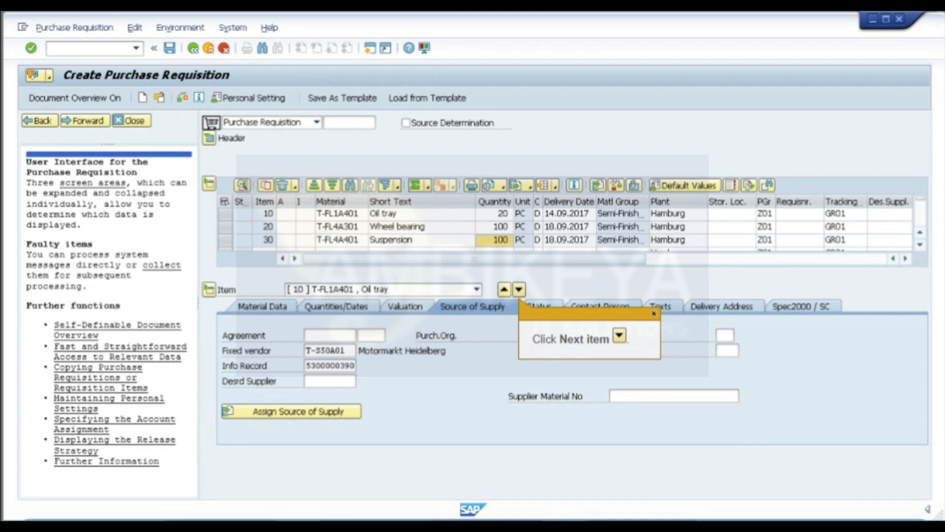
Enter T-S52A01 as the fixed vendor for item 20, the wheel bearing, and assign its source of supply
{"action": "left_click", "coordinate": [519, 290]}
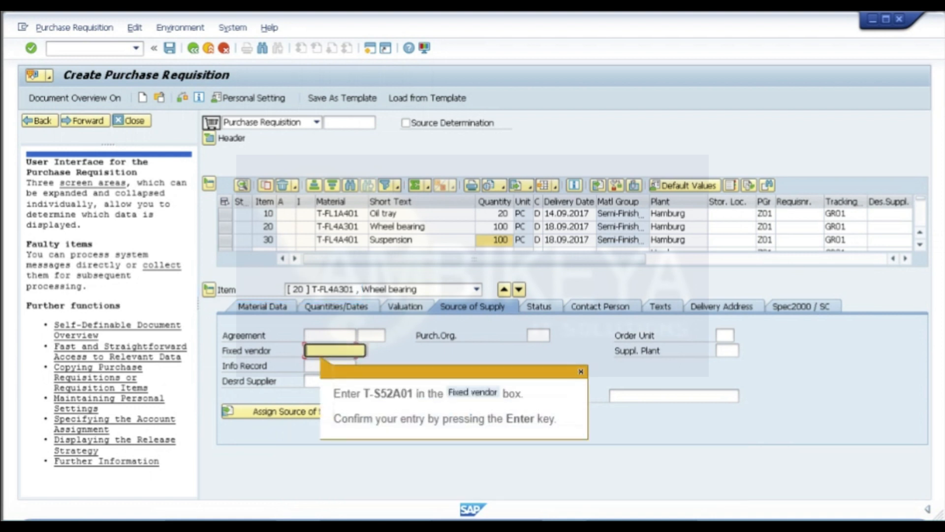
{"action": "type", "text": "T-S52A01"}
{"action": "key", "text": "Return"}
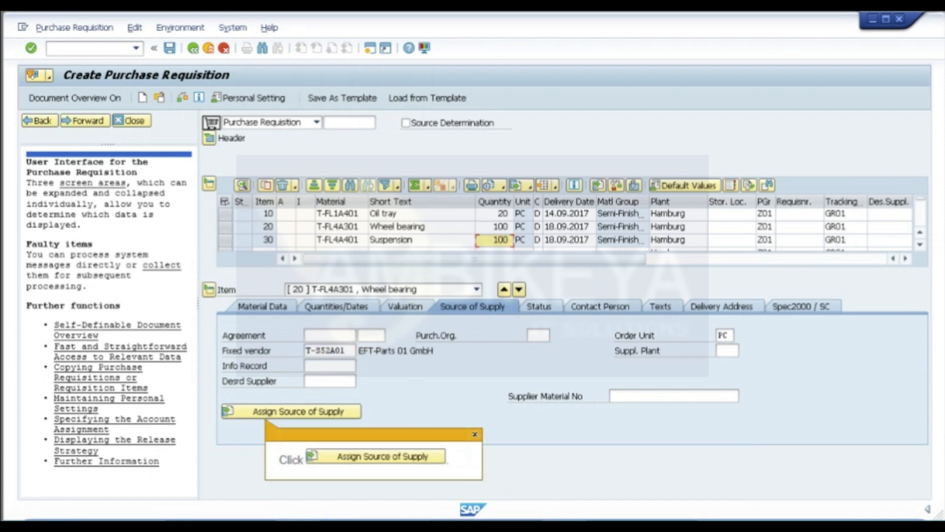
{"action": "left_click", "coordinate": [291, 411]}
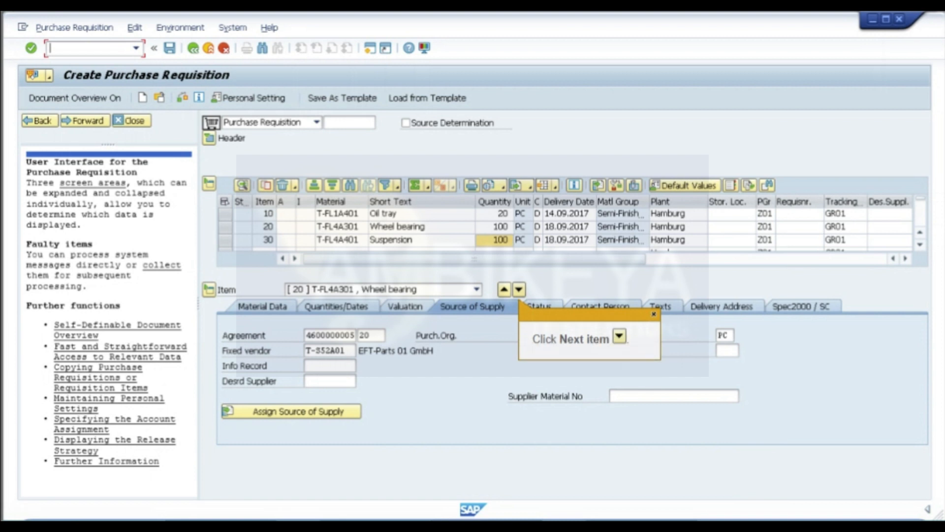
Assign the source of supply for item 30 with fixed vendor T-S52A01 and save the purchase requisition
{"action": "left_click", "coordinate": [519, 289]}
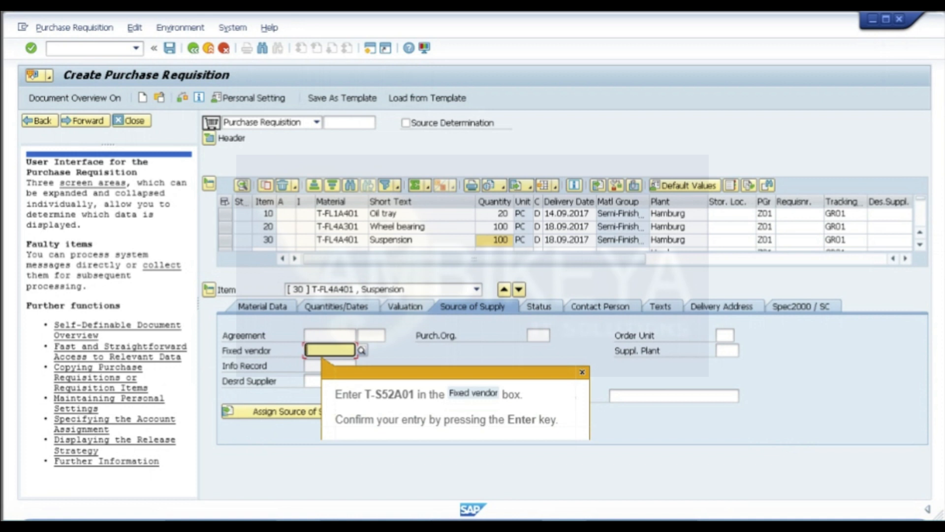
{"action": "type", "text": "T-S52A01"}
{"action": "key", "text": "Return"}
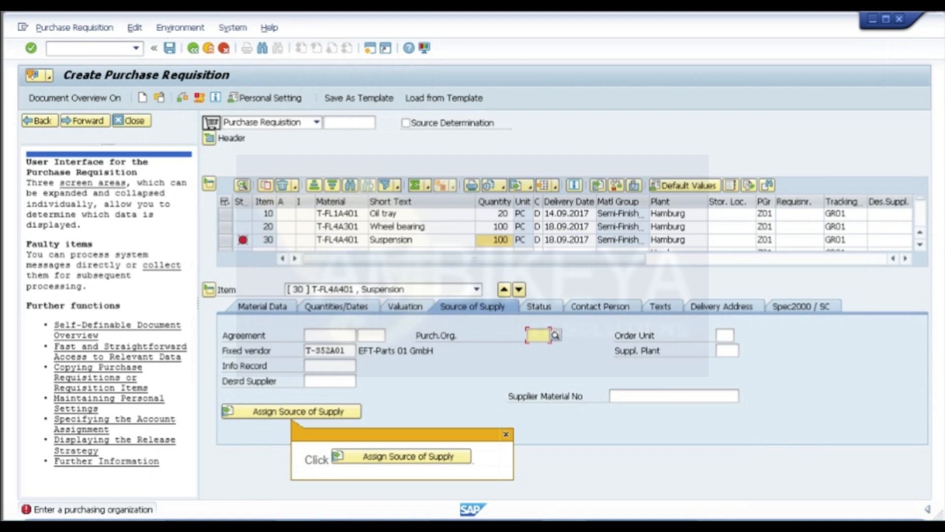
{"action": "left_click", "coordinate": [291, 411]}
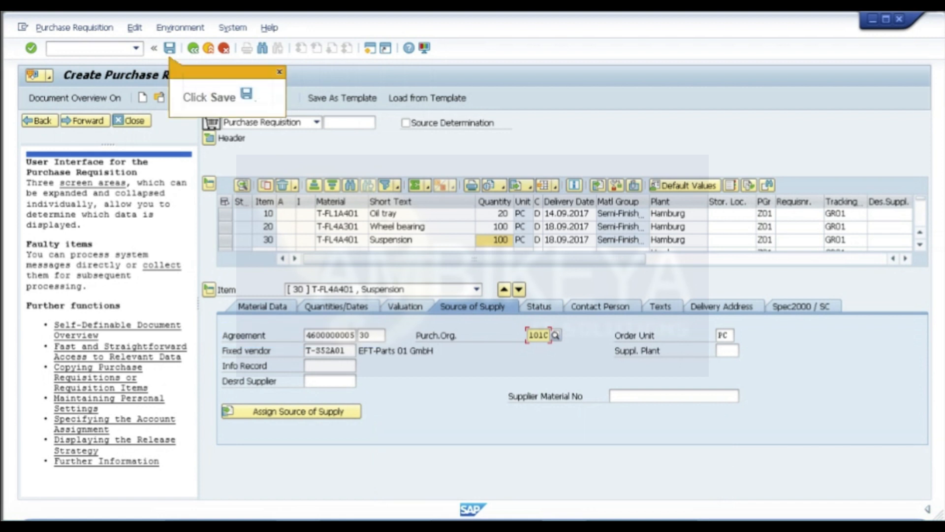
{"action": "key", "text": "ctrl+s"}
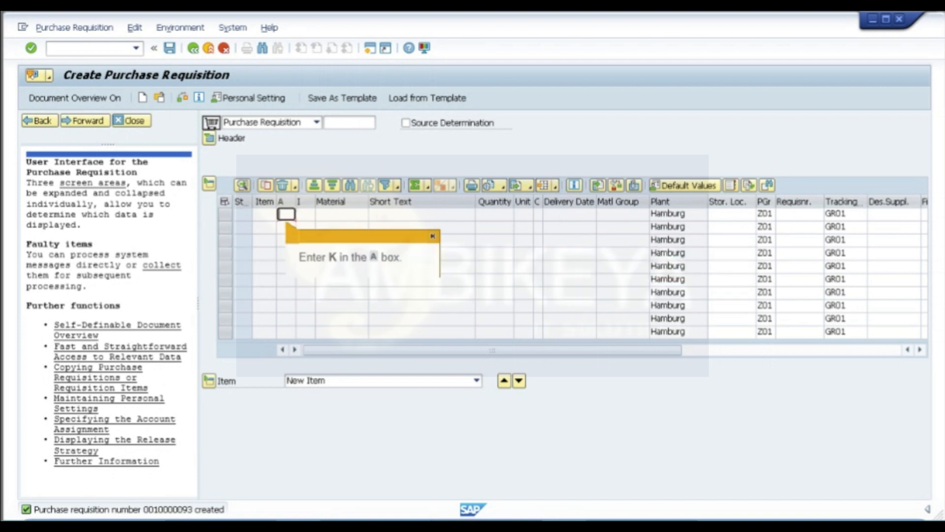
Enter an item in the new requisition with account assignment category K, material T-FL1A501 and quantity 10
{"action": "type", "text": "K"}
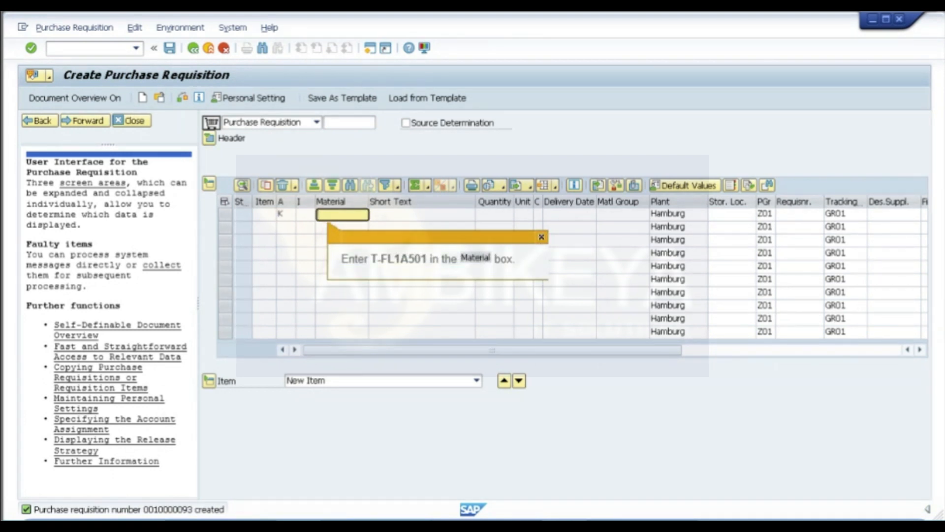
{"action": "type", "text": "T-FL1A501"}
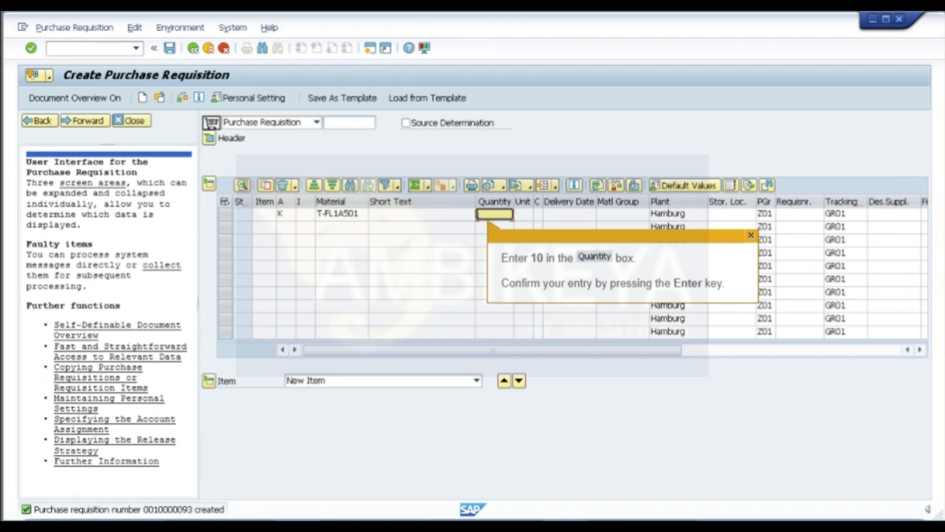
{"action": "type", "text": "10"}
{"action": "key", "text": "Return"}
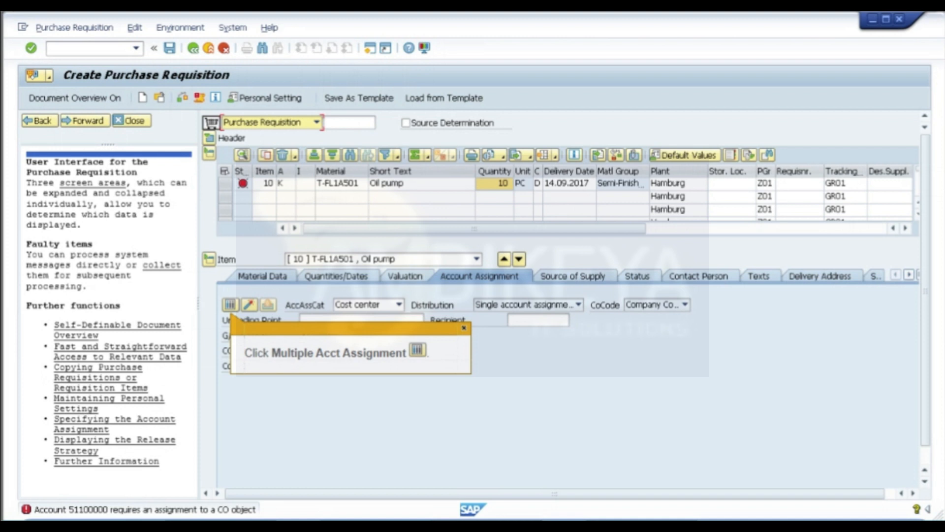
Split the oil pump item across multiple account assignments, giving quantity 4 to cost center T-ENG01 with G/L account 51700000
{"action": "left_click", "coordinate": [230, 305]}
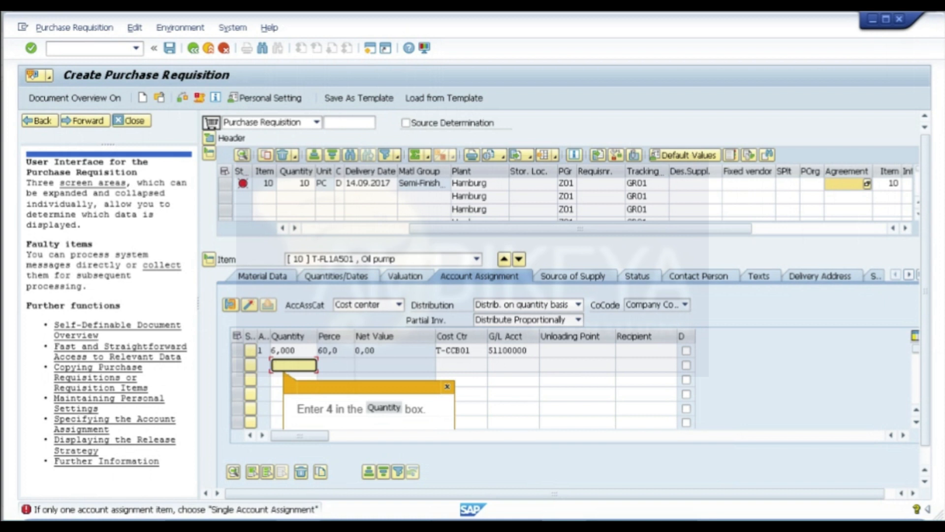
{"action": "type", "text": "4"}
{"action": "key", "text": "Tab"}
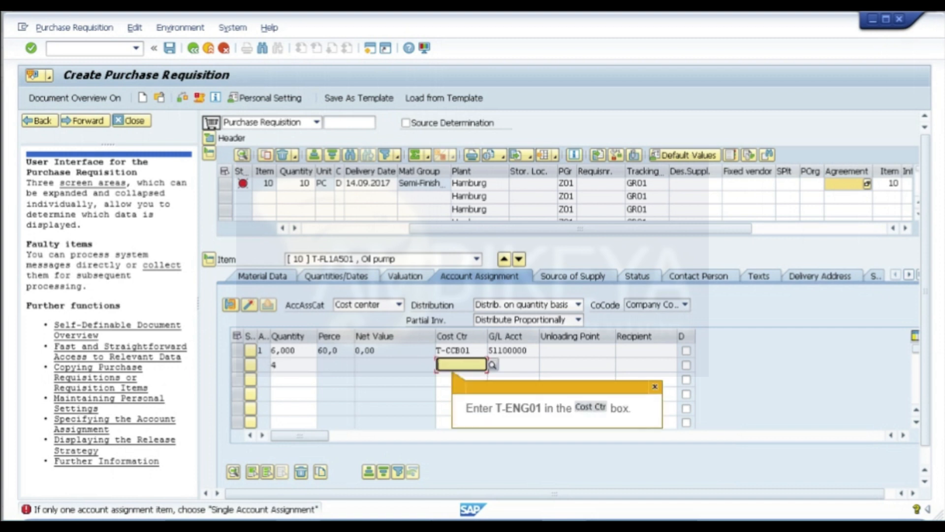
{"action": "type", "text": "T-ENG01"}
{"action": "key", "text": "Tab"}
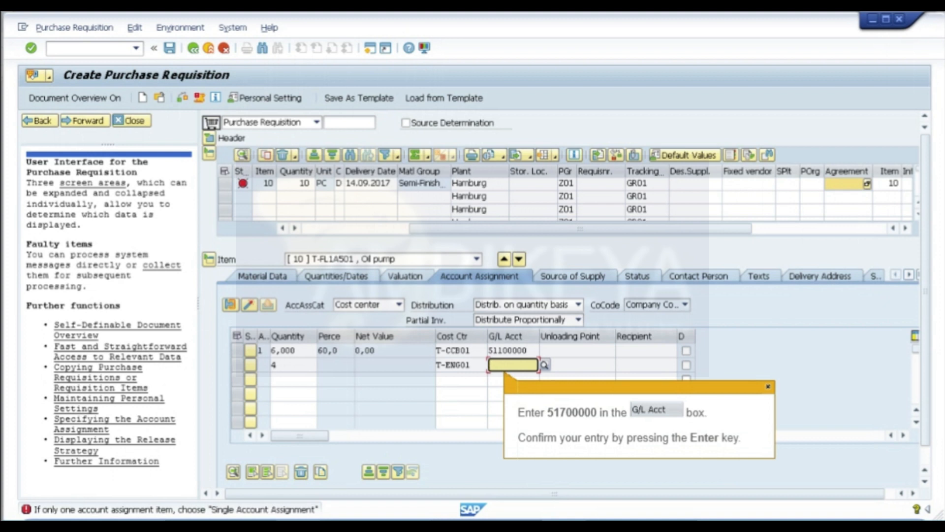
{"action": "type", "text": "51700000"}
{"action": "key", "text": "Return"}
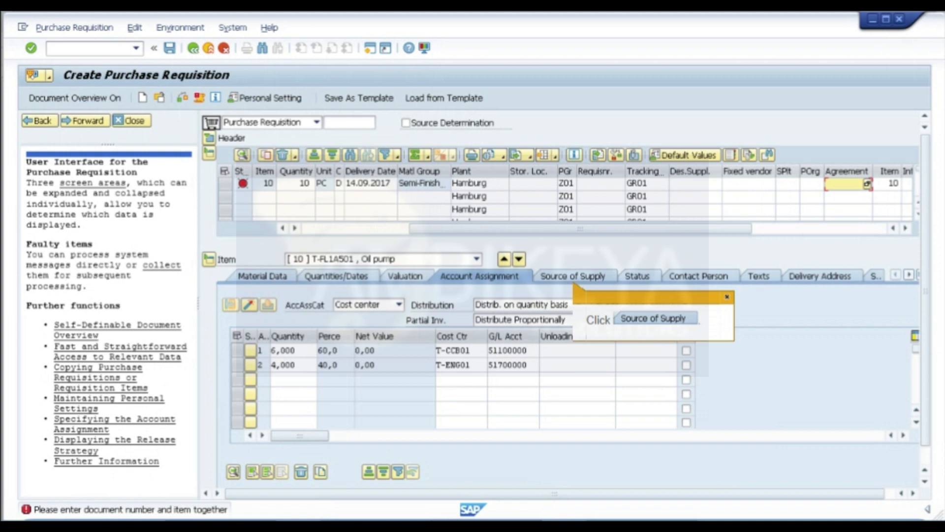
Assign the oil pump's source of supply with fixed vendor T-S52A01, then save the requisition and exit
{"action": "left_click", "coordinate": [572, 276]}
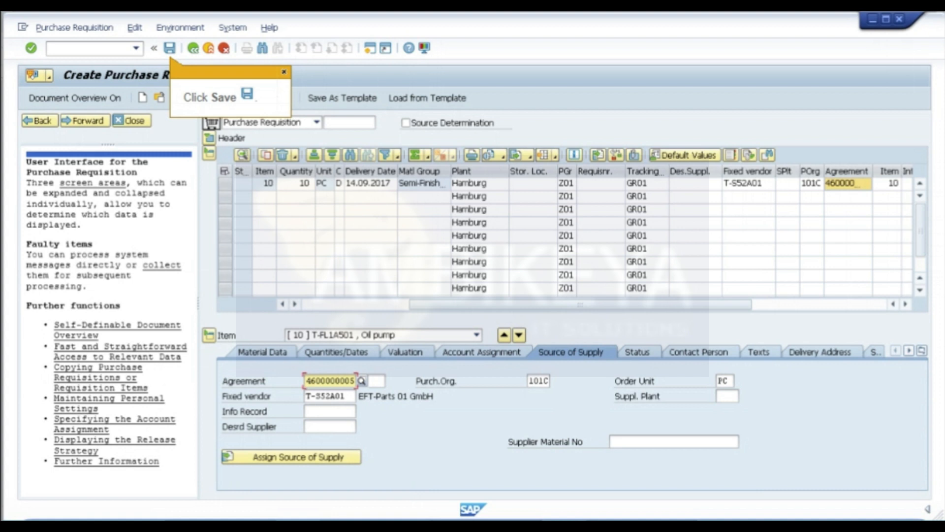
{"action": "key", "text": "ctrl+s"}
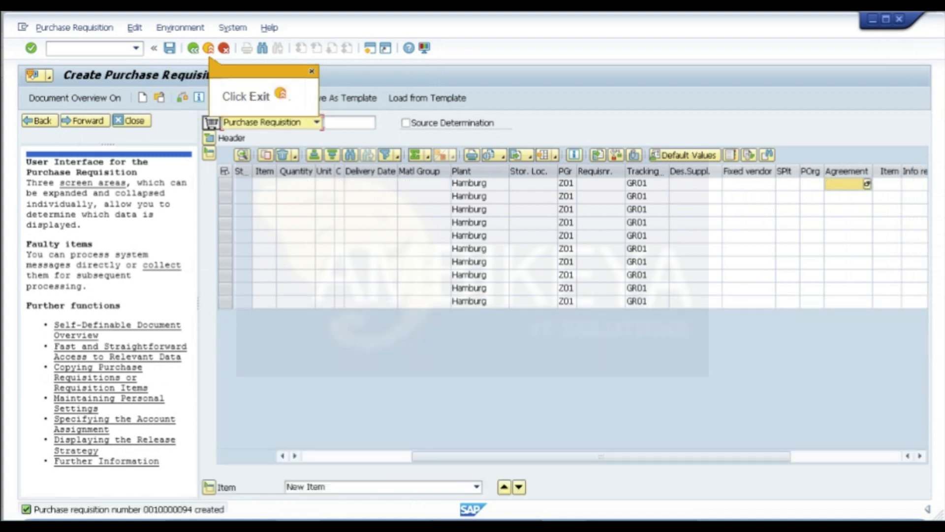
{"action": "key", "text": "shift+F3"}
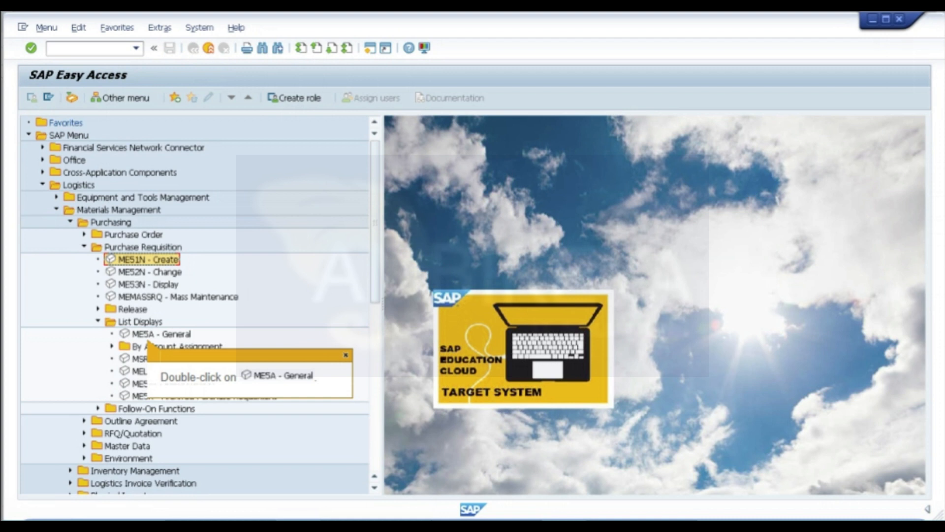
List the purchase requisitions with requirement tracking number GR01 and view the status details of the oil tray item
{"action": "double_click", "coordinate": [161, 334]}
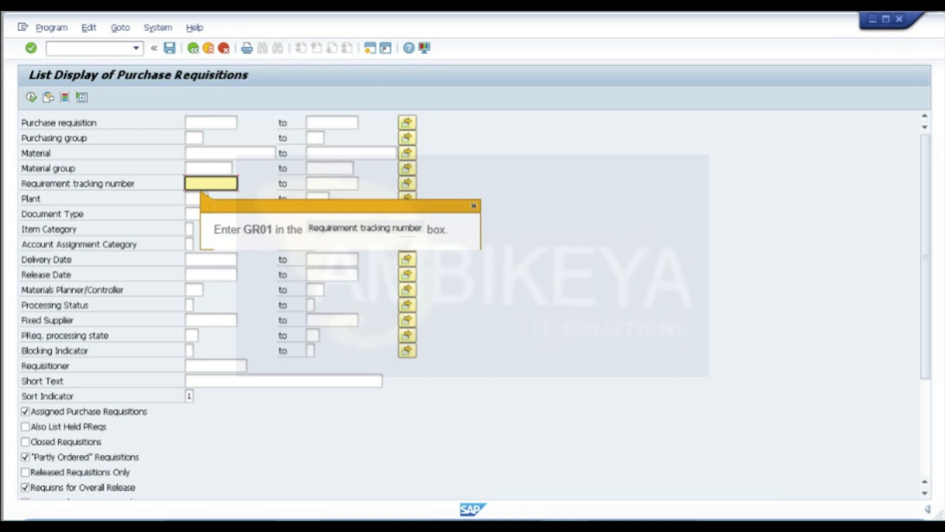
{"action": "type", "text": "GR01"}
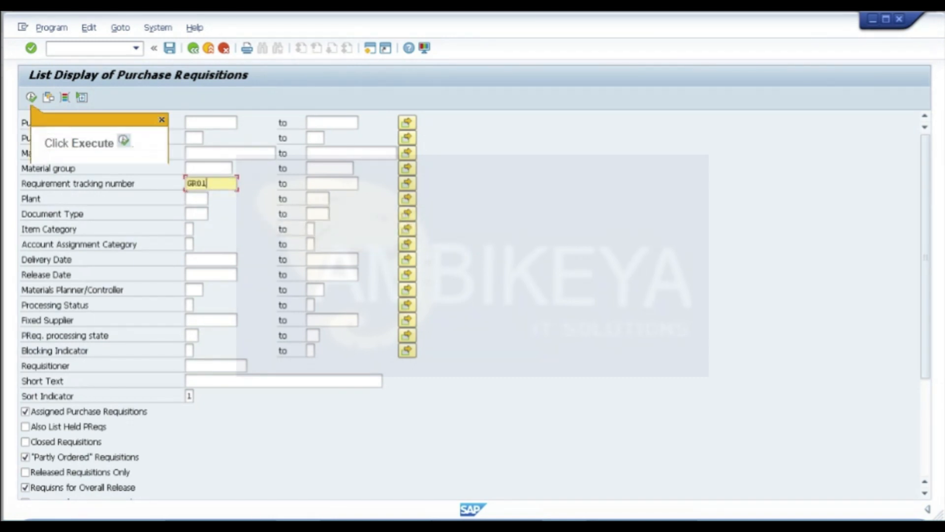
{"action": "left_click", "coordinate": [31, 97]}
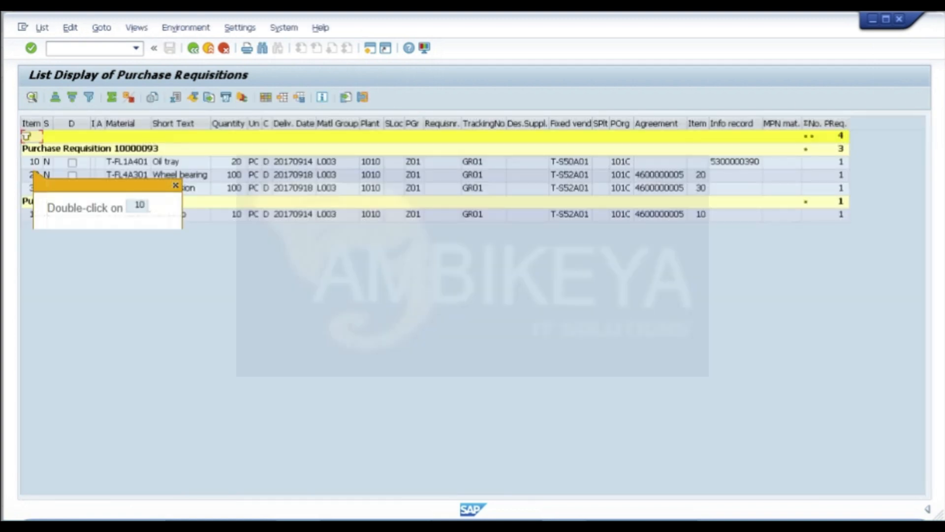
{"action": "double_click", "coordinate": [34, 162]}
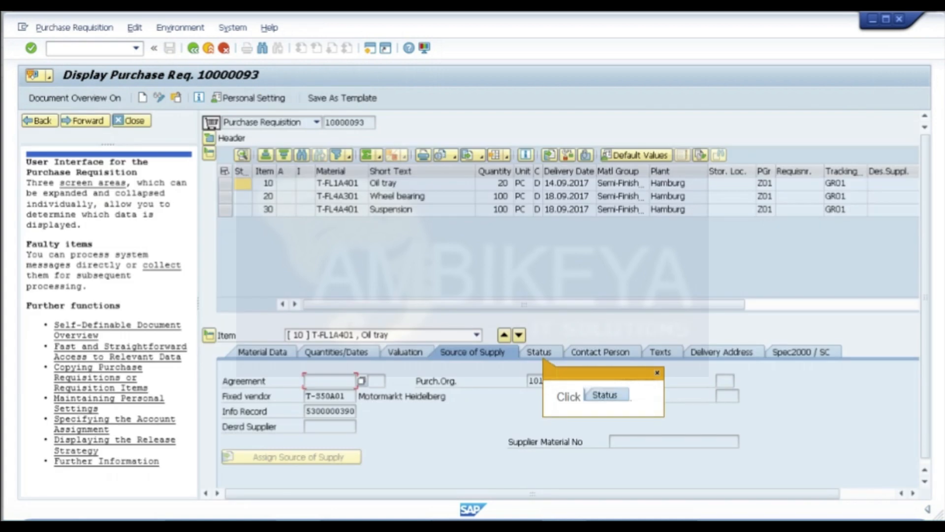
{"action": "left_click", "coordinate": [539, 352]}
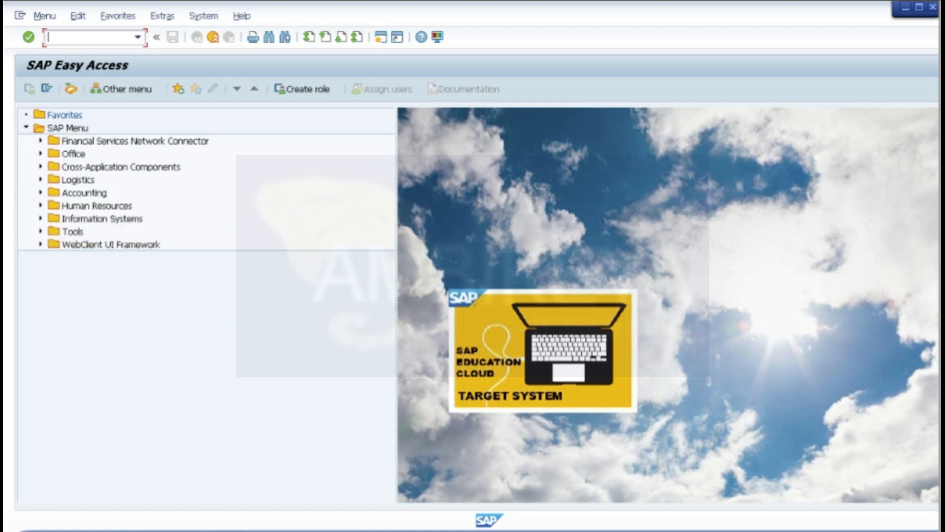
Open source list maintenance under Materials Management purchasing for material T-FL1A501 in plant 1010
{"action": "left_click", "coordinate": [41, 180]}
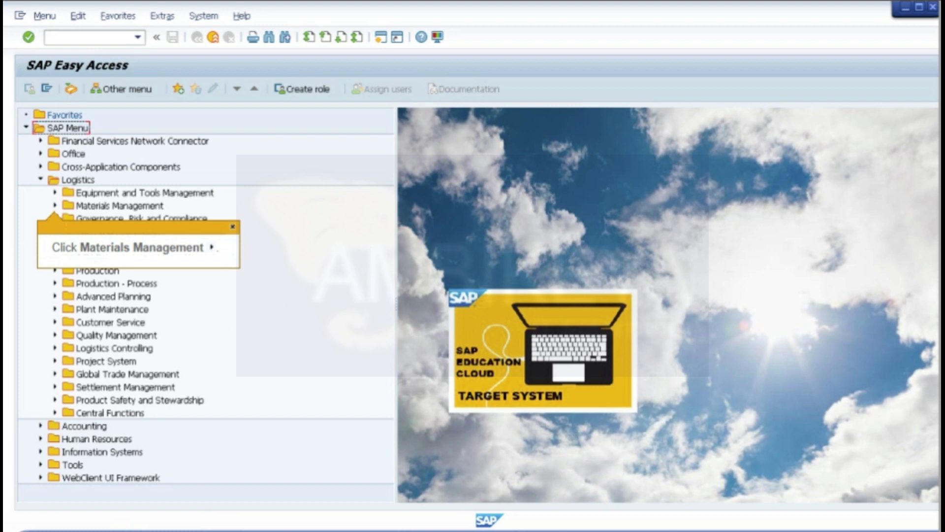
{"action": "left_click", "coordinate": [54, 205]}
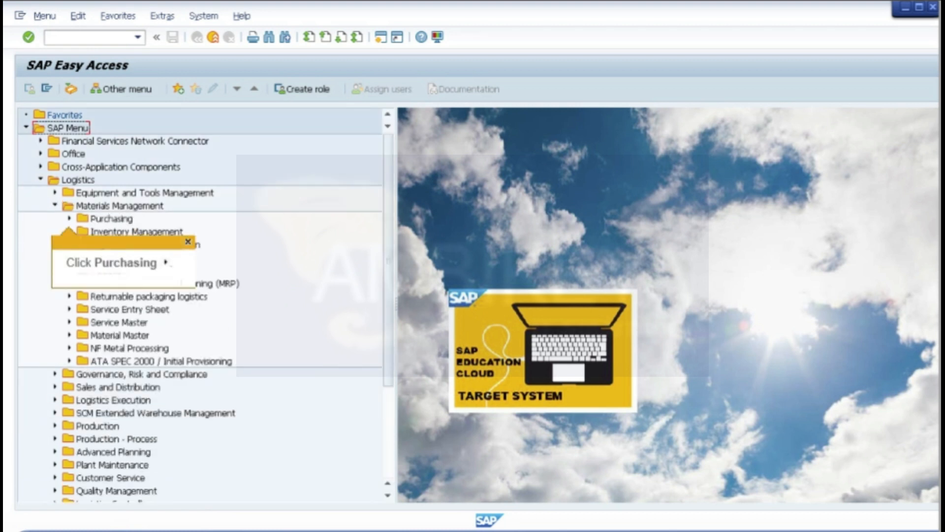
{"action": "left_click", "coordinate": [69, 219]}
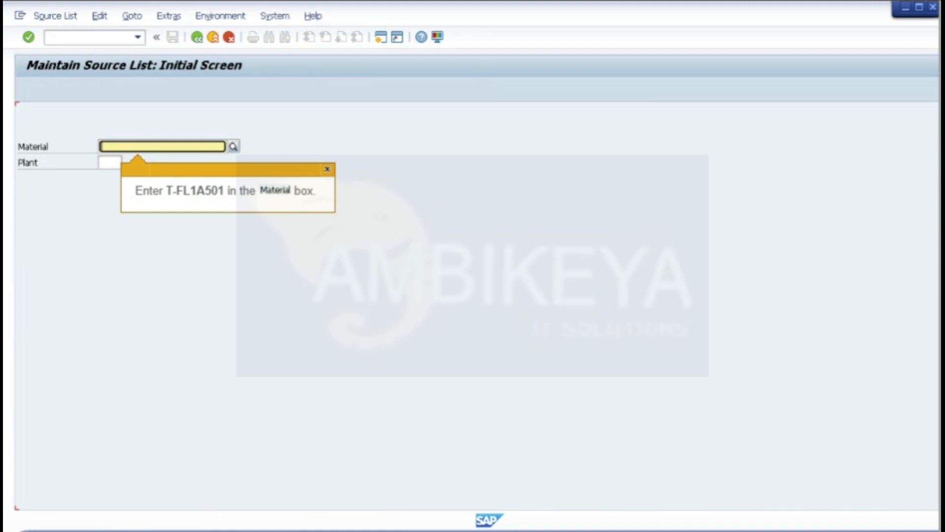
{"action": "type", "text": "T-FL1A501"}
{"action": "key", "text": "Tab"}
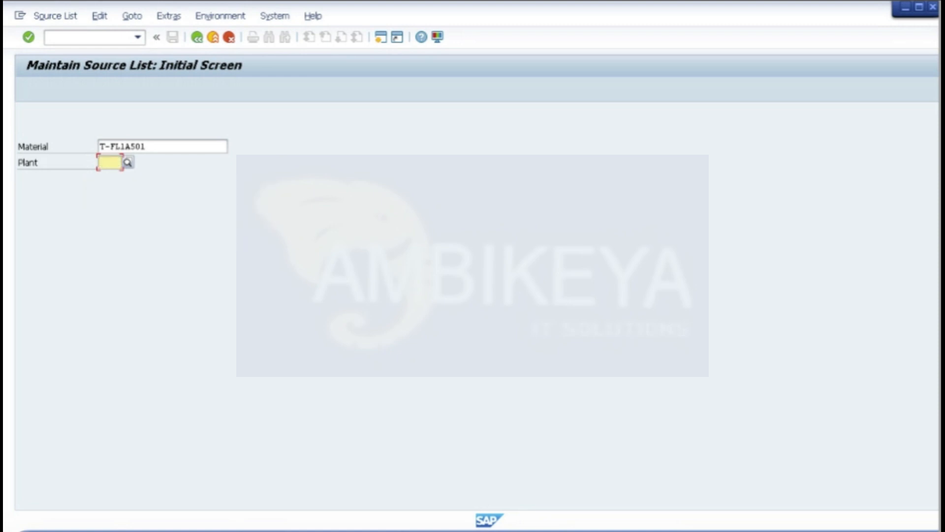
{"action": "type", "text": "1010"}
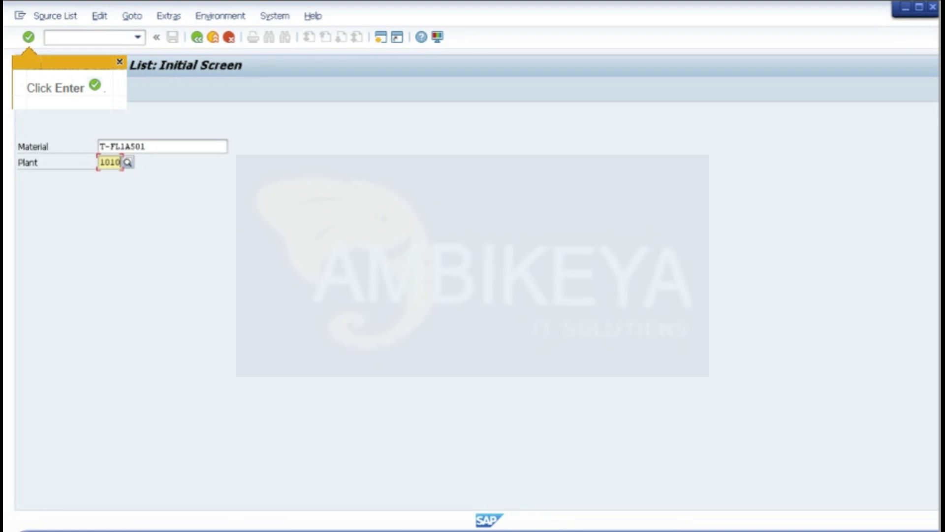
{"action": "key", "text": "Return"}
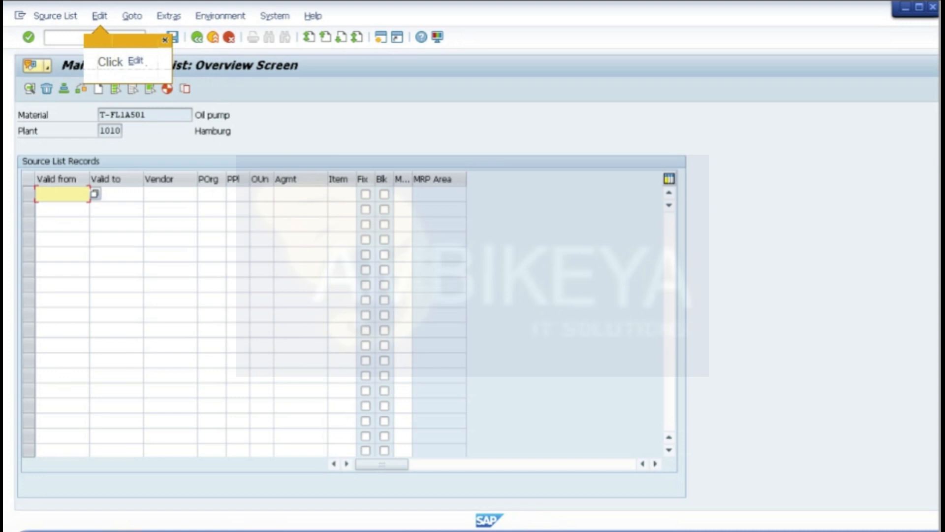
Generate source list records for the oil pump with a validity period from 01.08.2017 to 31.12.2018
{"action": "left_click", "coordinate": [99, 16]}
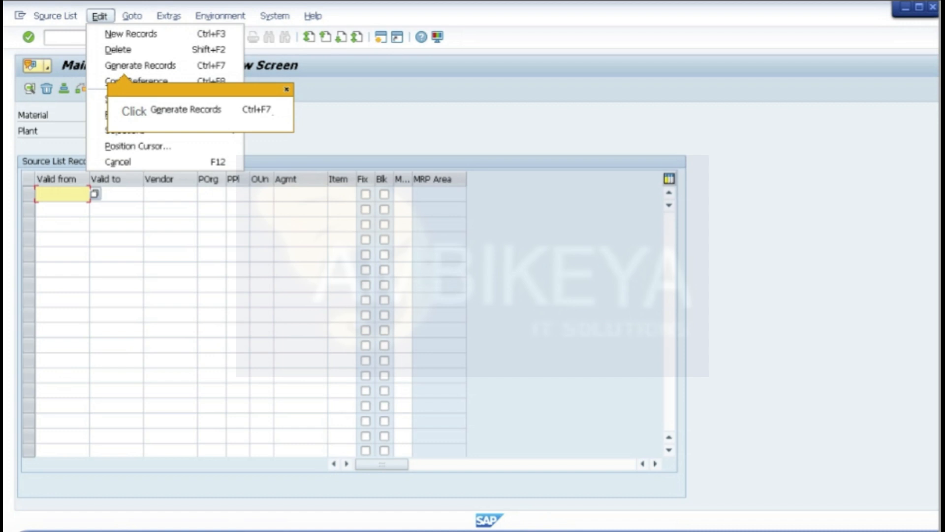
{"action": "left_click", "coordinate": [140, 66]}
{"action": "left_click", "coordinate": [194, 295]}
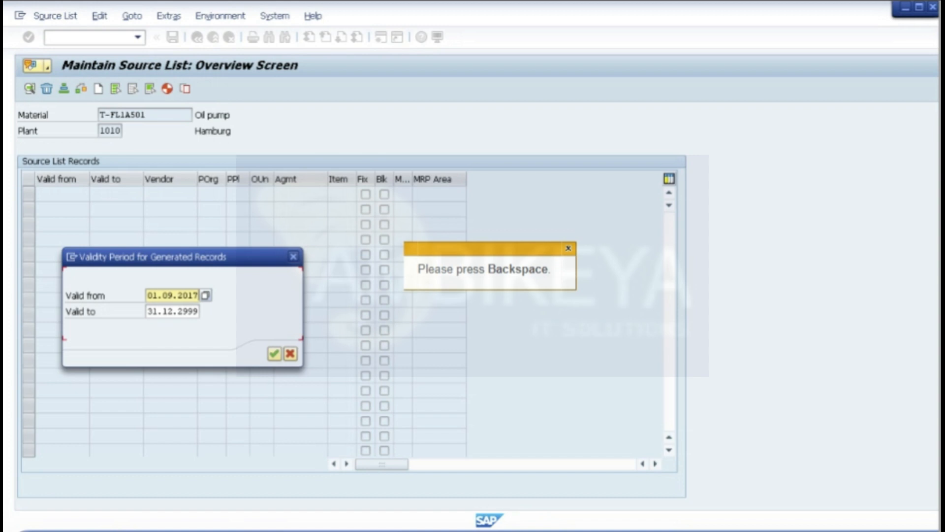
{"action": "key", "text": "BackSpace"}
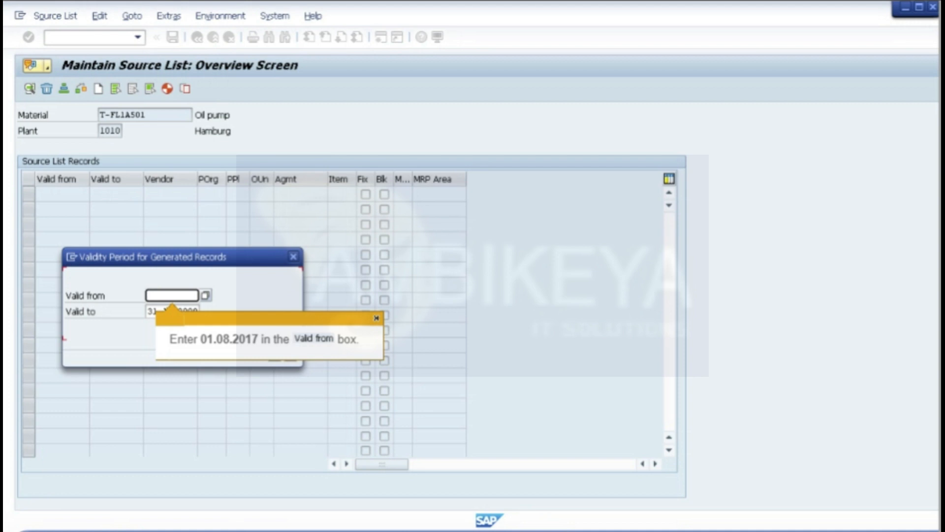
{"action": "type", "text": "01.08.2017"}
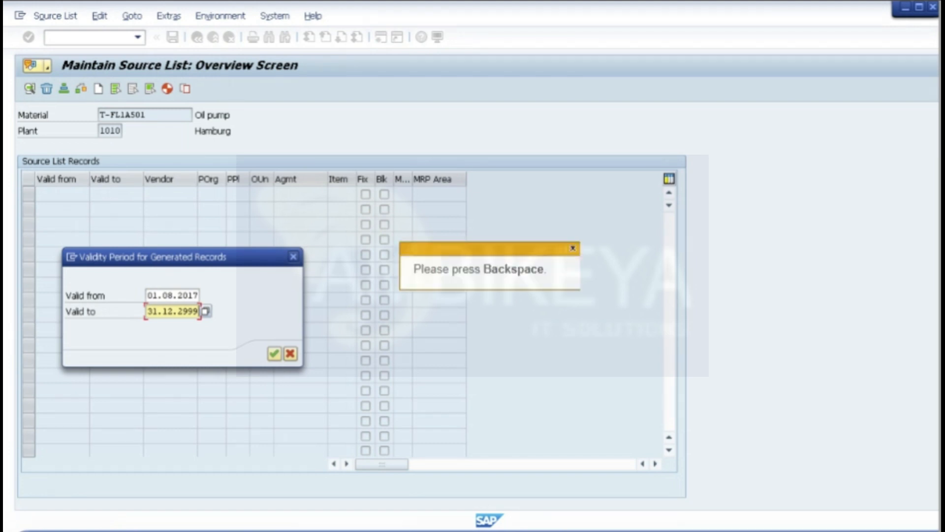
{"action": "key", "text": "BackSpace"}
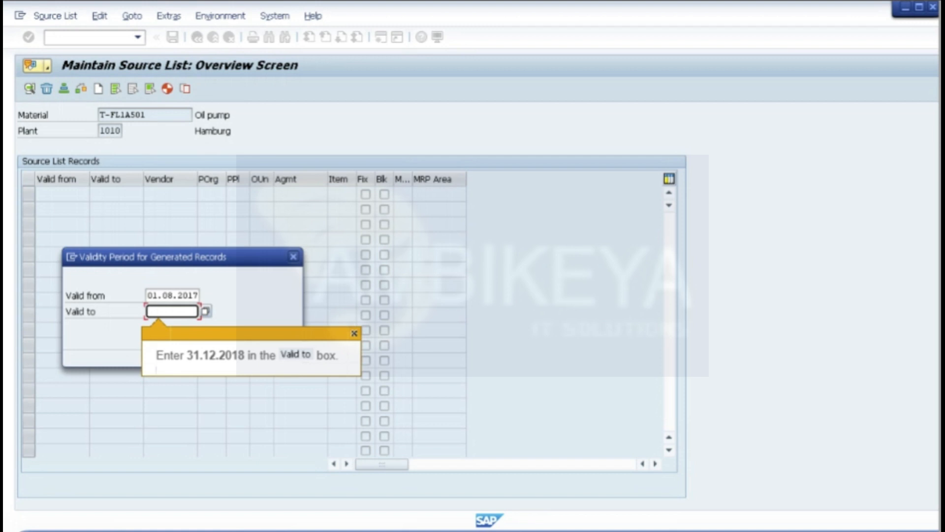
{"action": "type", "text": "31.12.2018"}
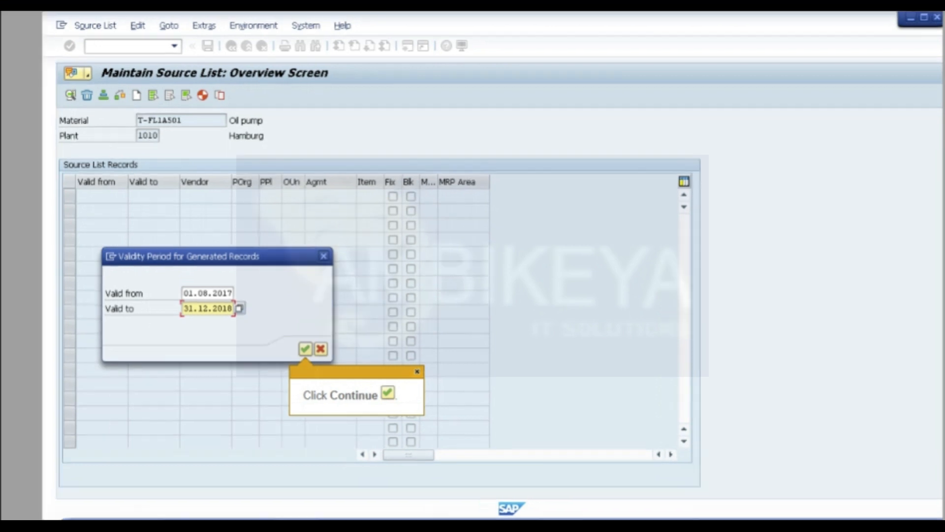
{"action": "left_click", "coordinate": [275, 354]}
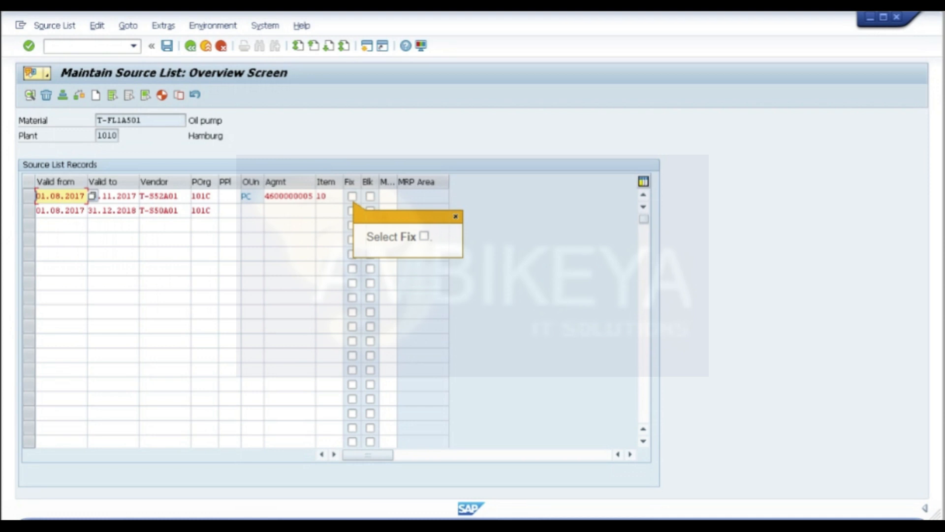
Mark the source list record for vendor T-S52A01 as fixed and set its MRP usage to 1, Record relevant to MRP
{"action": "left_click", "coordinate": [352, 196]}
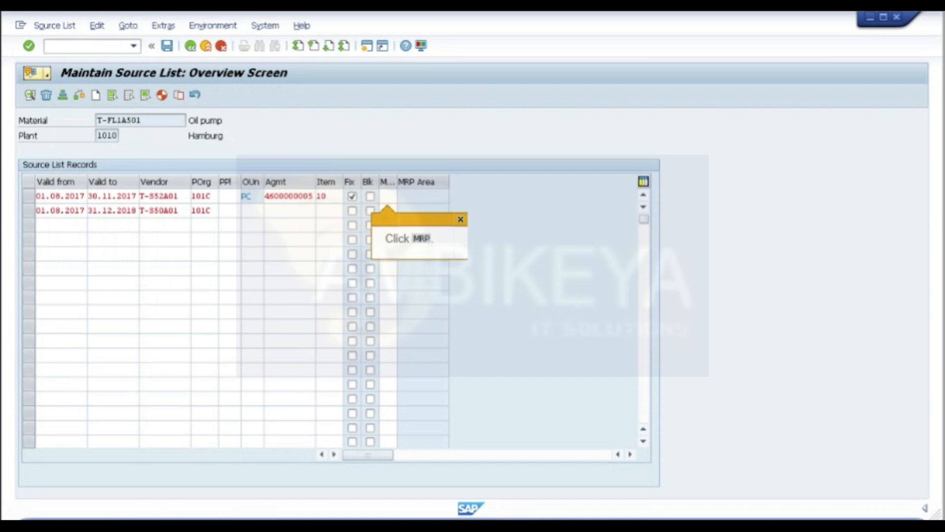
{"action": "left_click", "coordinate": [388, 196]}
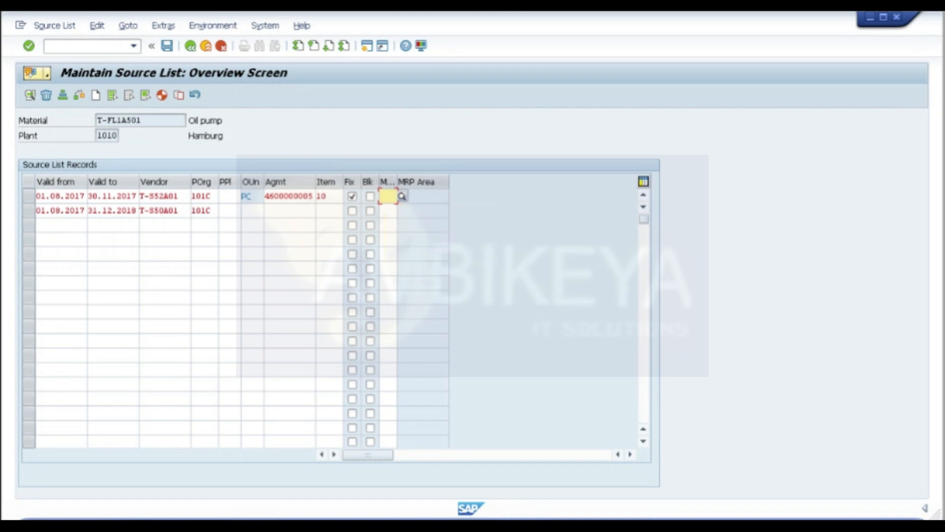
{"action": "left_click", "coordinate": [402, 196]}
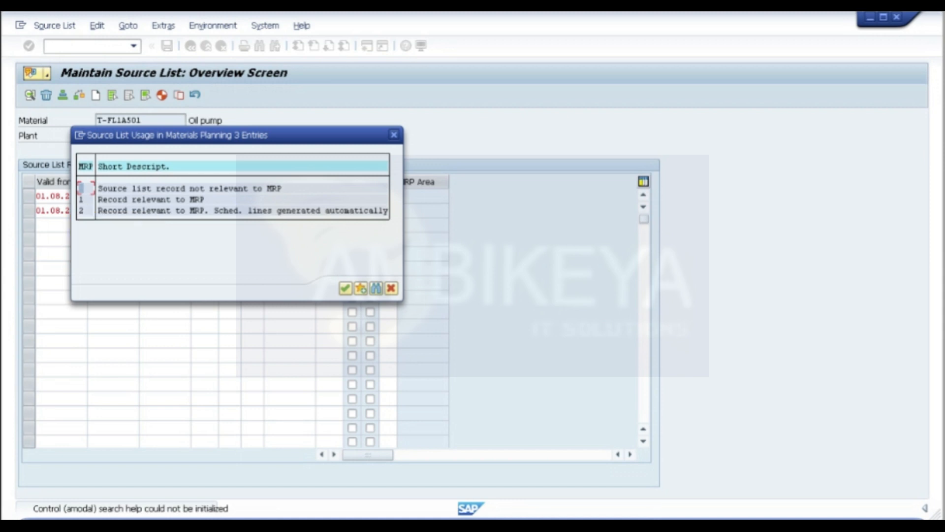
{"action": "left_click", "coordinate": [86, 199]}
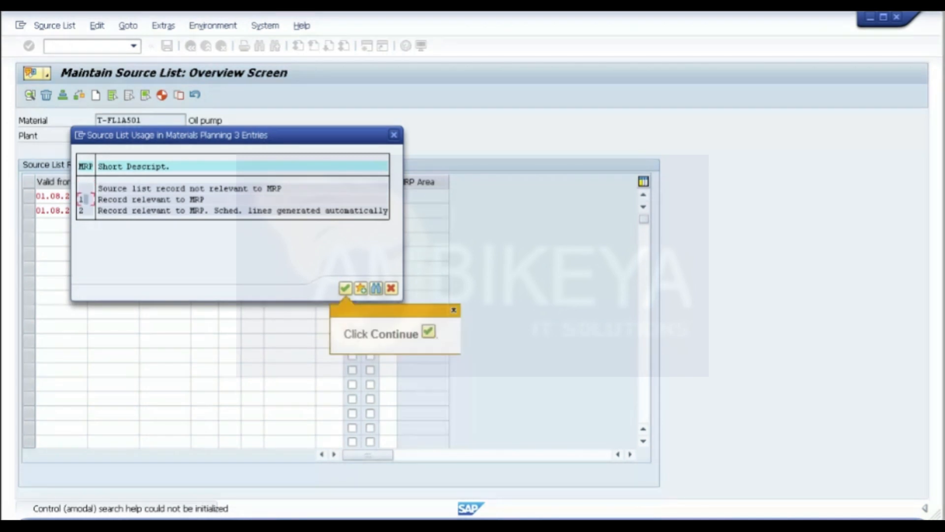
{"action": "left_click", "coordinate": [346, 288]}
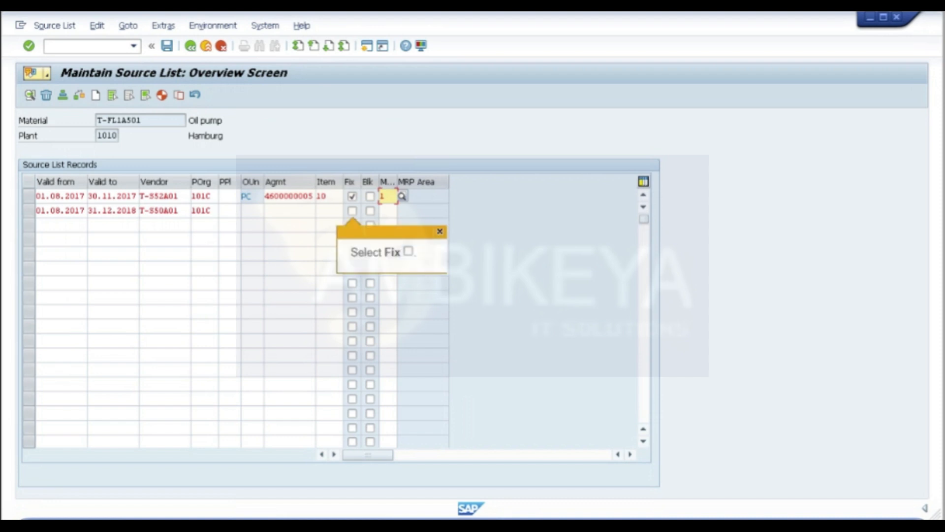
Mark the source list record for vendor T-S50A01 as fixed and set its MRP usage to 1, Record relevant to MRP
{"action": "left_click", "coordinate": [352, 210]}
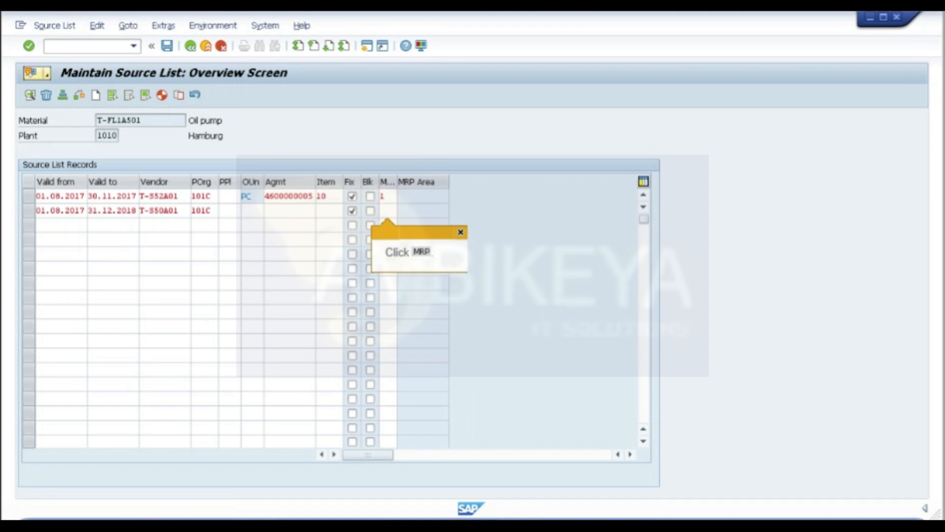
{"action": "left_click", "coordinate": [388, 211]}
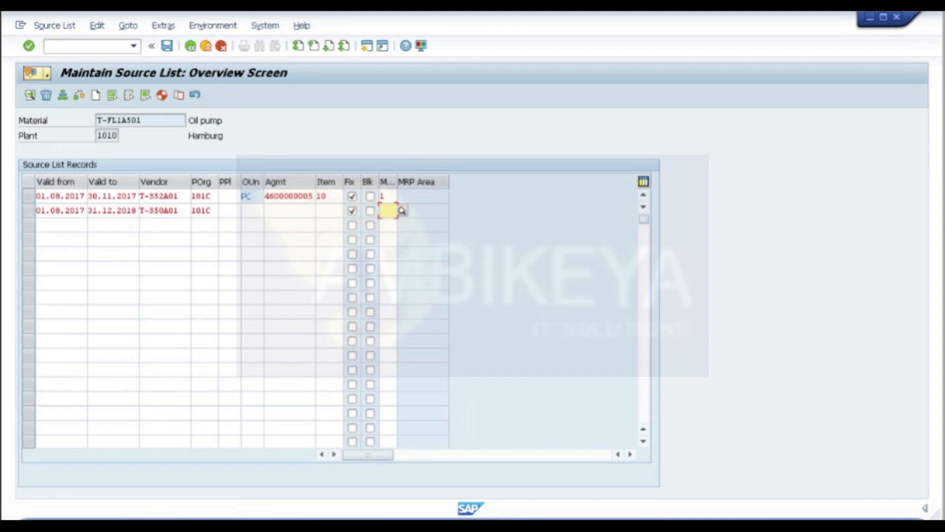
{"action": "left_click", "coordinate": [403, 211]}
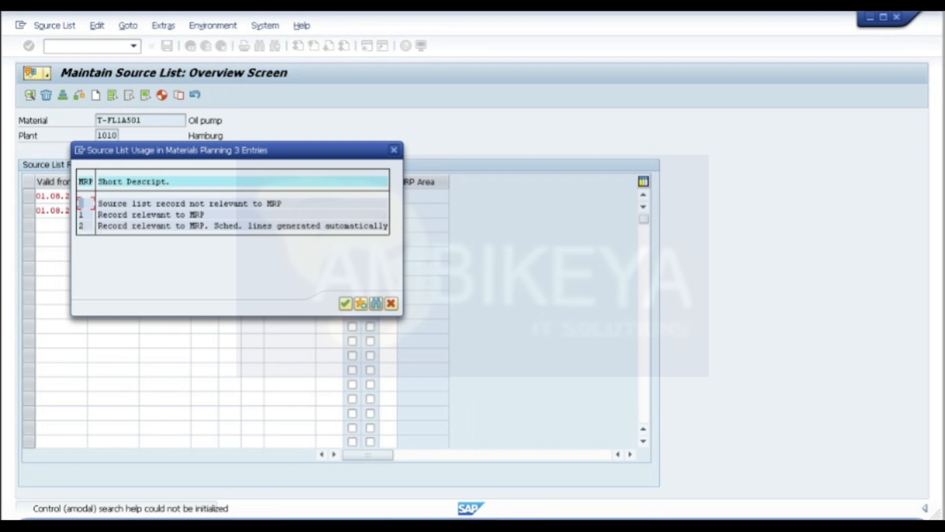
{"action": "left_click", "coordinate": [81, 215]}
{"action": "key", "text": "Return"}
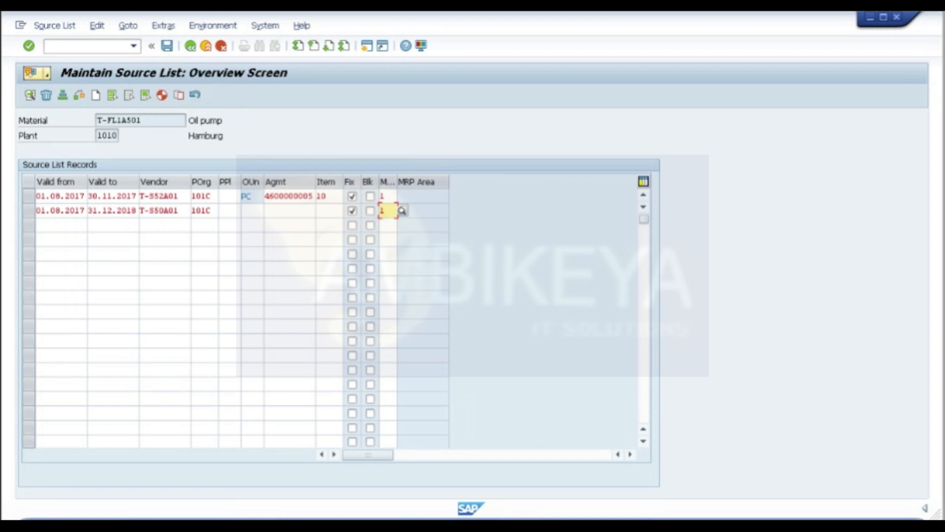
Save the oil pump's source list and exit source list maintenance
{"action": "key", "text": "ctrl+s"}
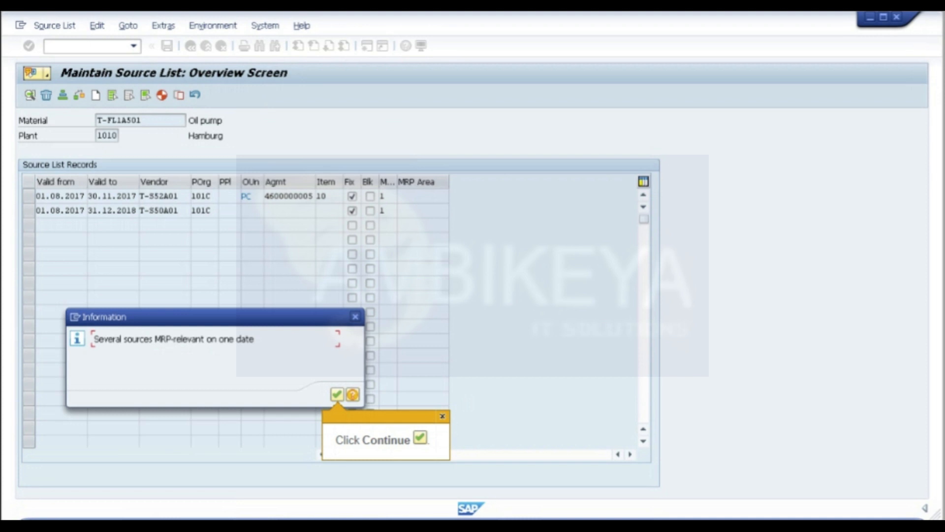
{"action": "key", "text": "Return"}
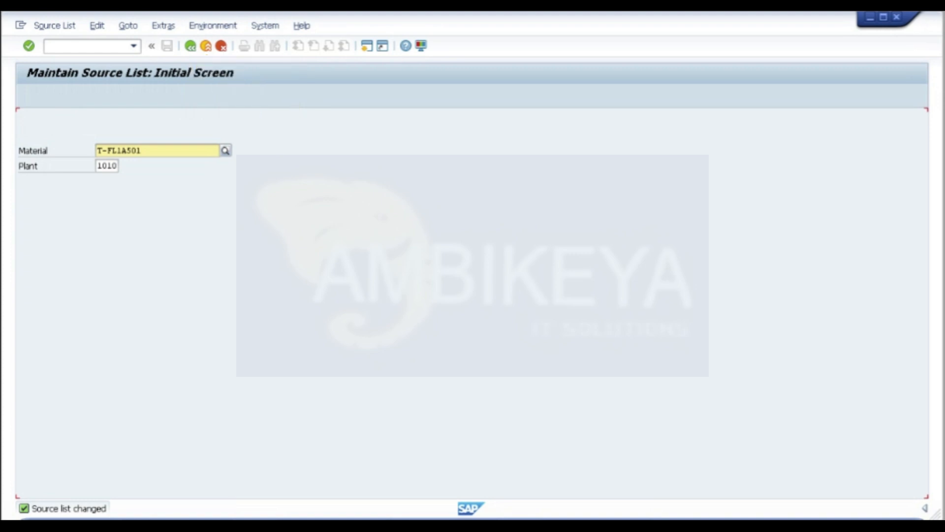
{"action": "key", "text": "shift+F3"}
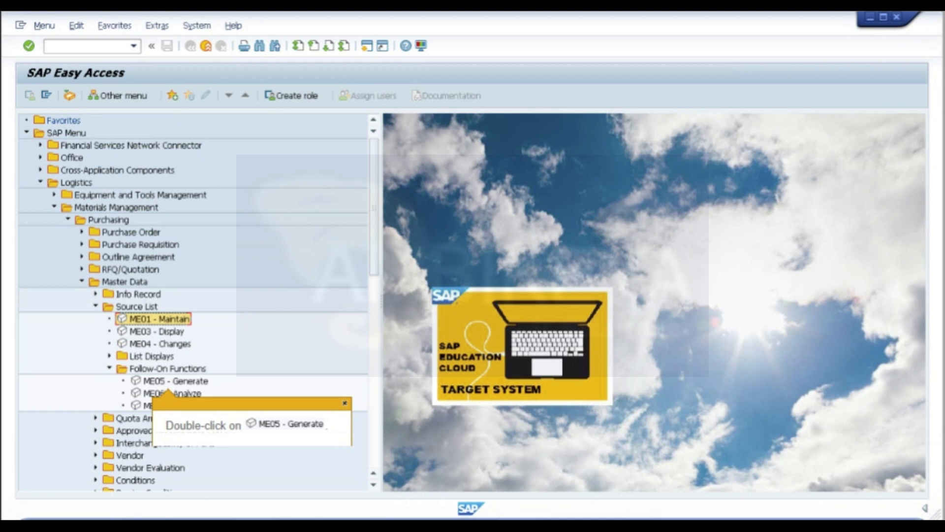
Open the ME05 source list generation and add materials T-FL4A301 and T-FL4A401 to the material selection
{"action": "double_click", "coordinate": [175, 381]}
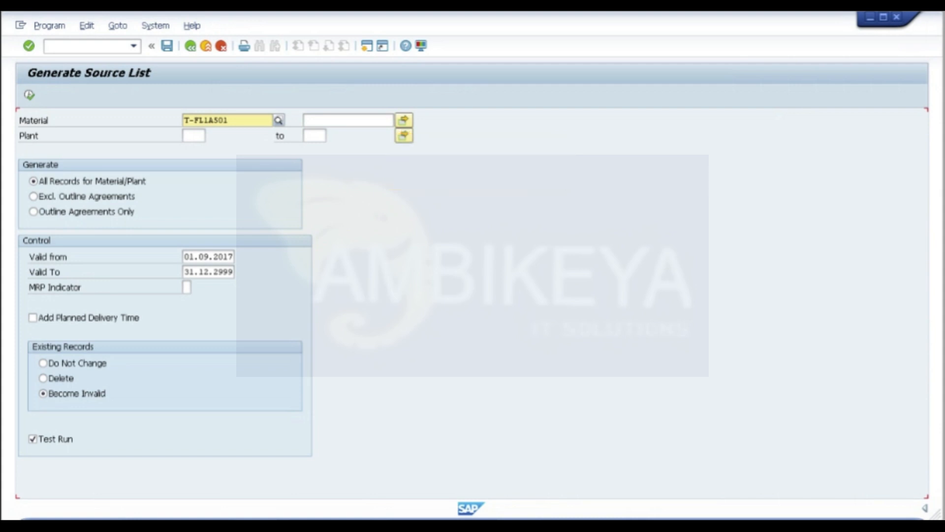
{"action": "left_click", "coordinate": [404, 120]}
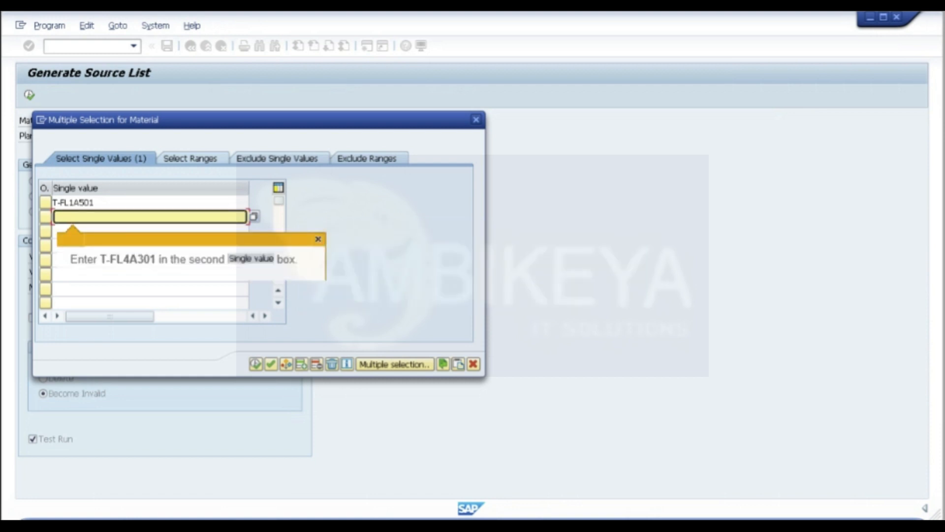
{"action": "type", "text": "T-FL4A301"}
{"action": "key", "text": "Return"}
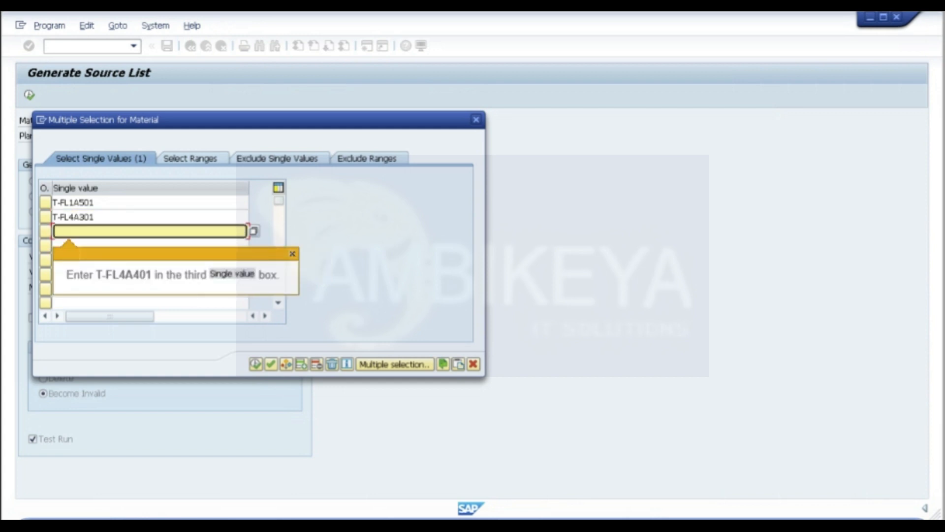
{"action": "type", "text": "T-FL4A401"}
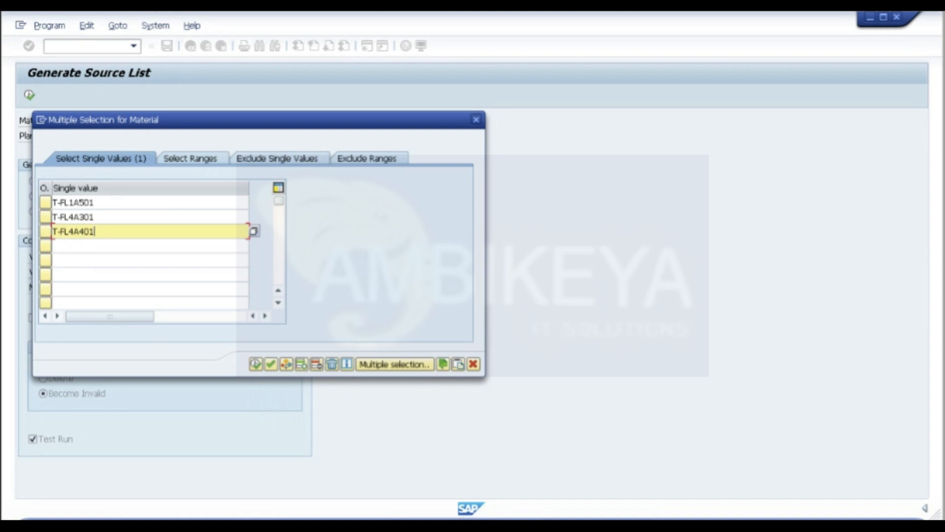
{"action": "key", "text": "F8"}
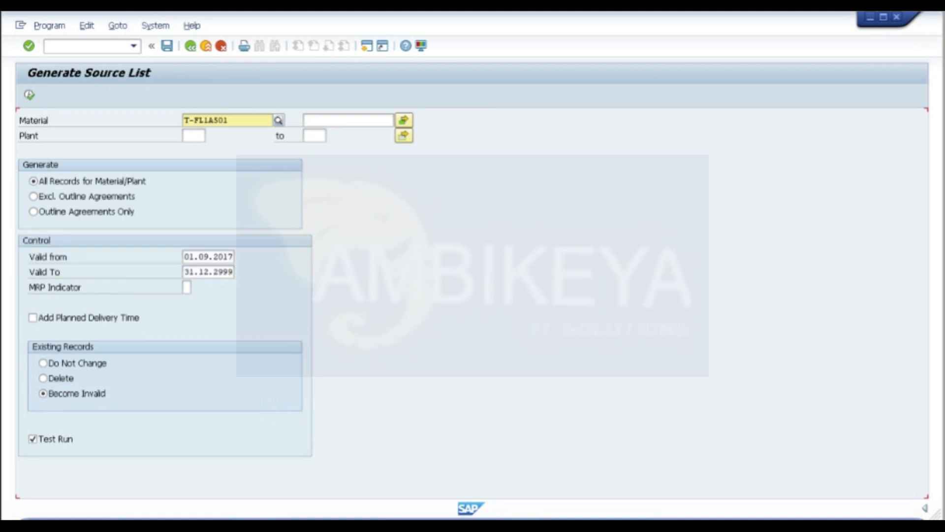
Run the source list generation for outline agreements only, with the test run switched off
{"action": "left_click", "coordinate": [33, 211]}
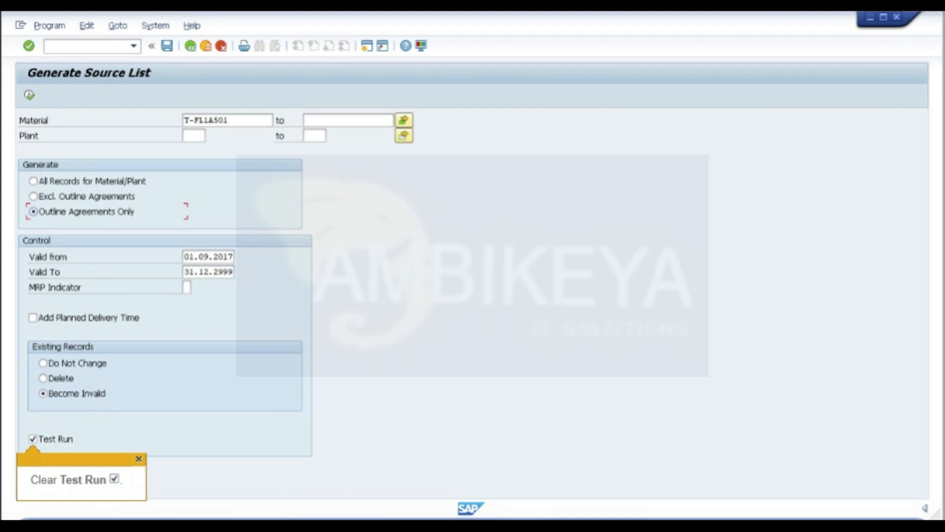
{"action": "left_click", "coordinate": [32, 439]}
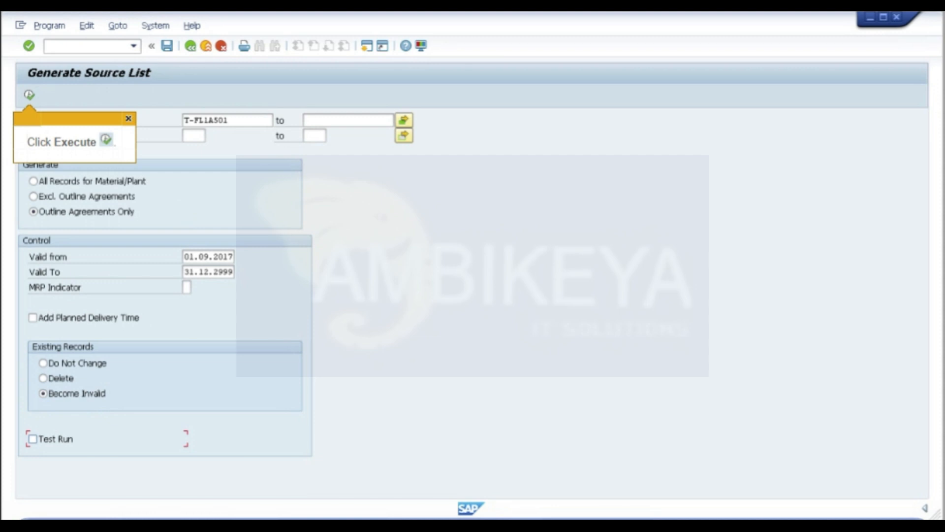
{"action": "left_click", "coordinate": [30, 95]}
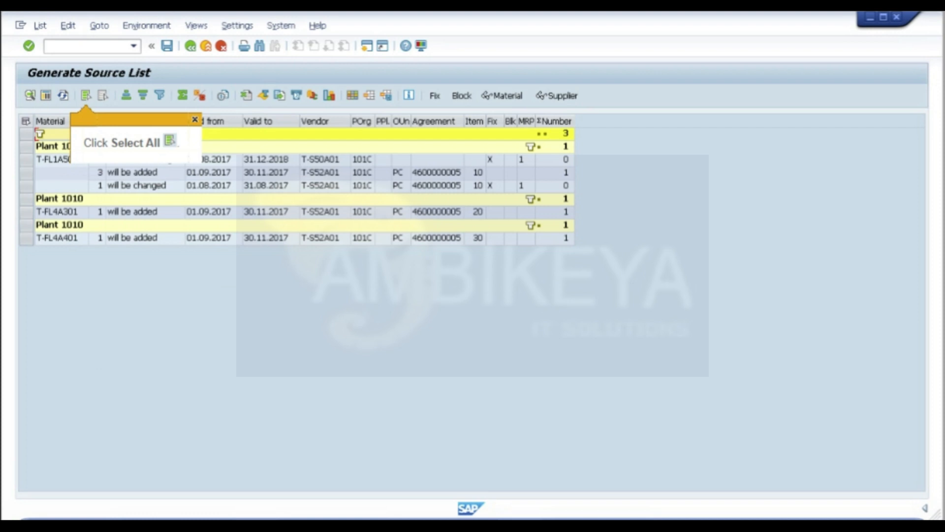
Mark all proposed source list records as fixed and save them all
{"action": "left_click", "coordinate": [86, 95]}
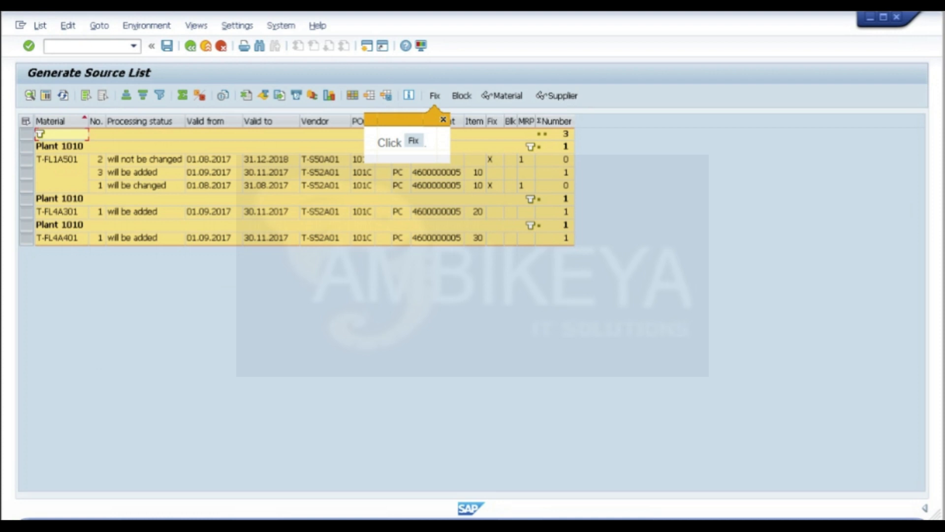
{"action": "left_click", "coordinate": [434, 95]}
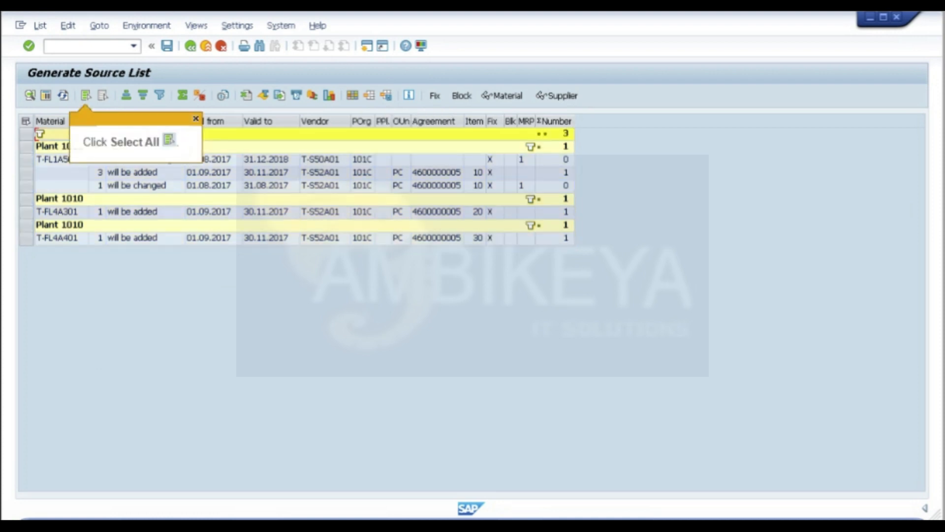
{"action": "left_click", "coordinate": [85, 95]}
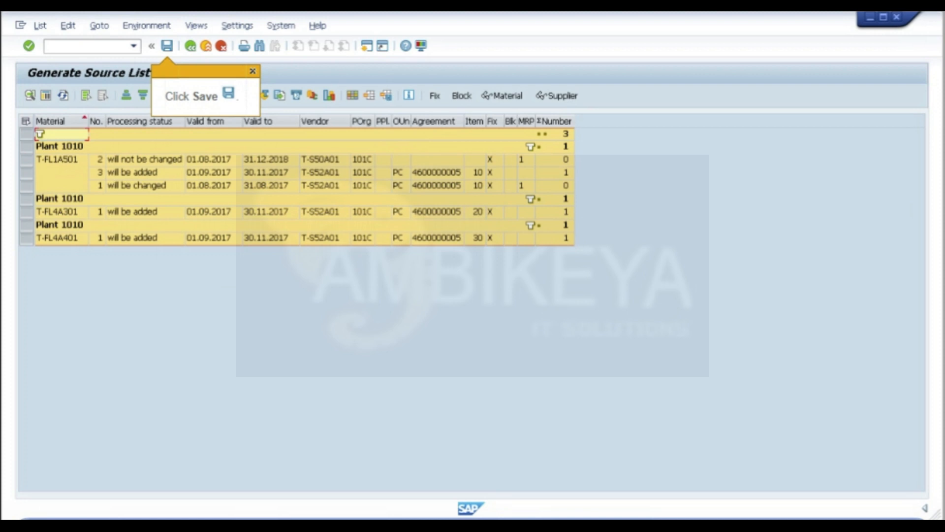
{"action": "left_click", "coordinate": [167, 46]}
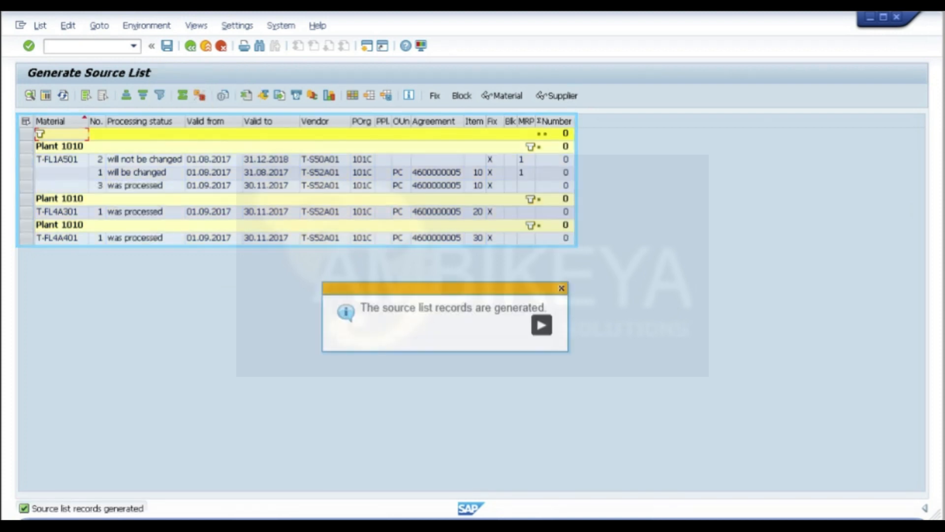